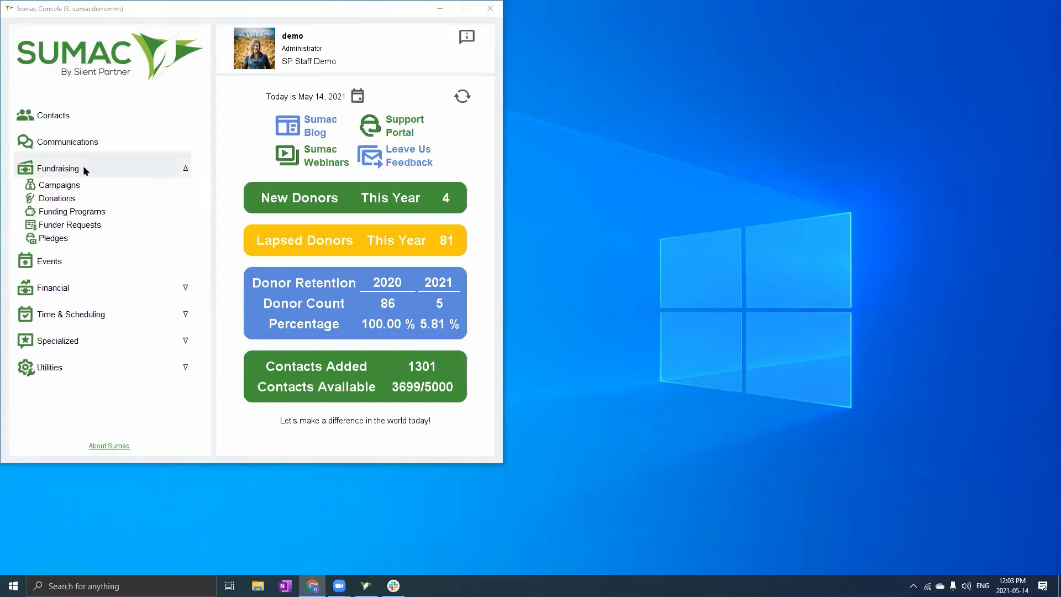
Open the Fundraising Pledges list and start a blank new pledge record
click(53, 238)
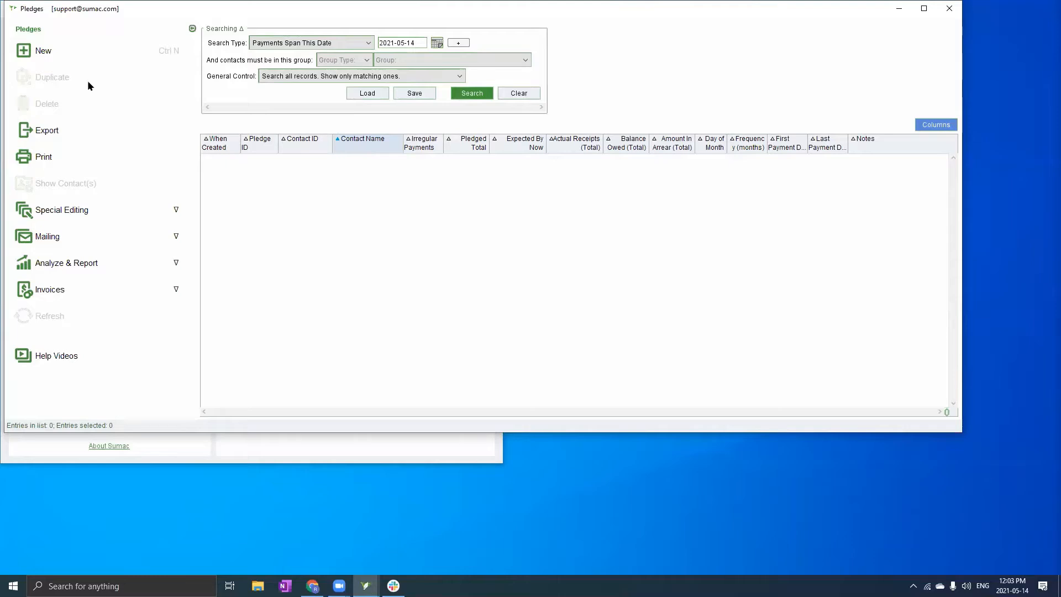
click(110, 62)
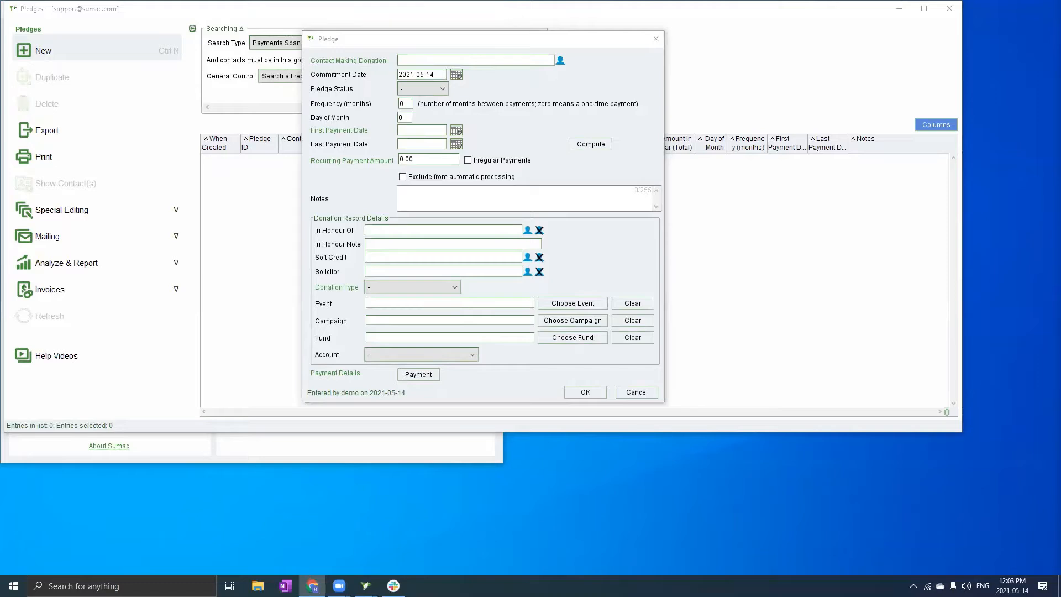
Pick the pledge's donating contact by searching contacts with last name 'hank'
click(415, 60)
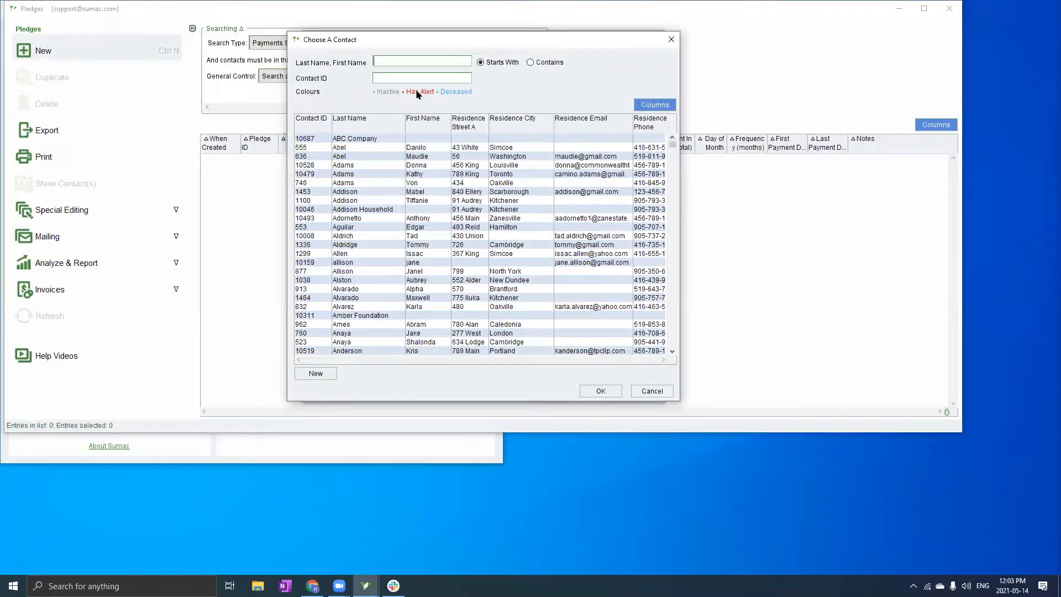
text(hank)
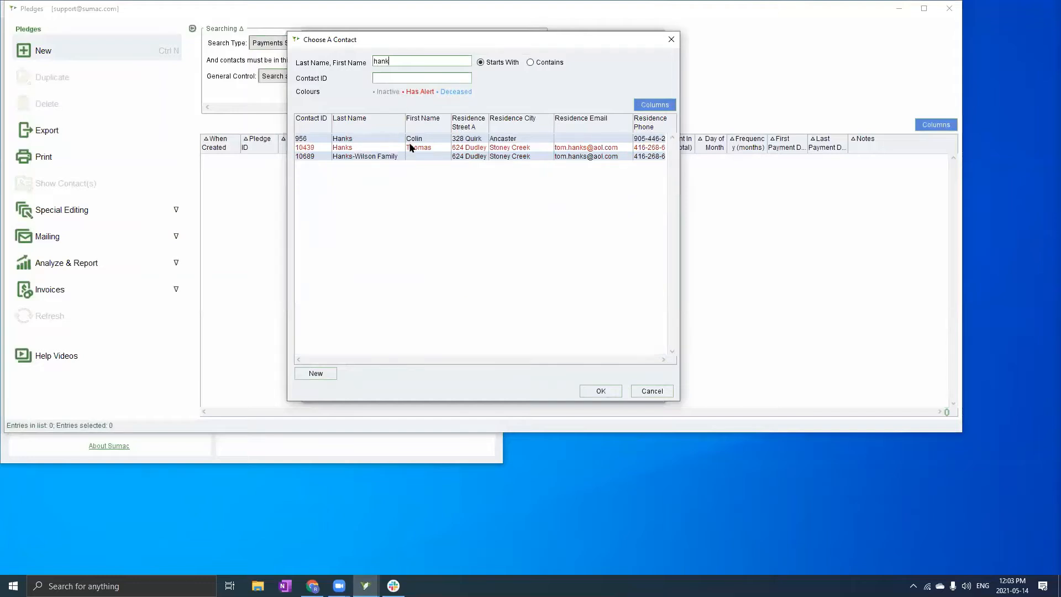
double_click(403, 147)
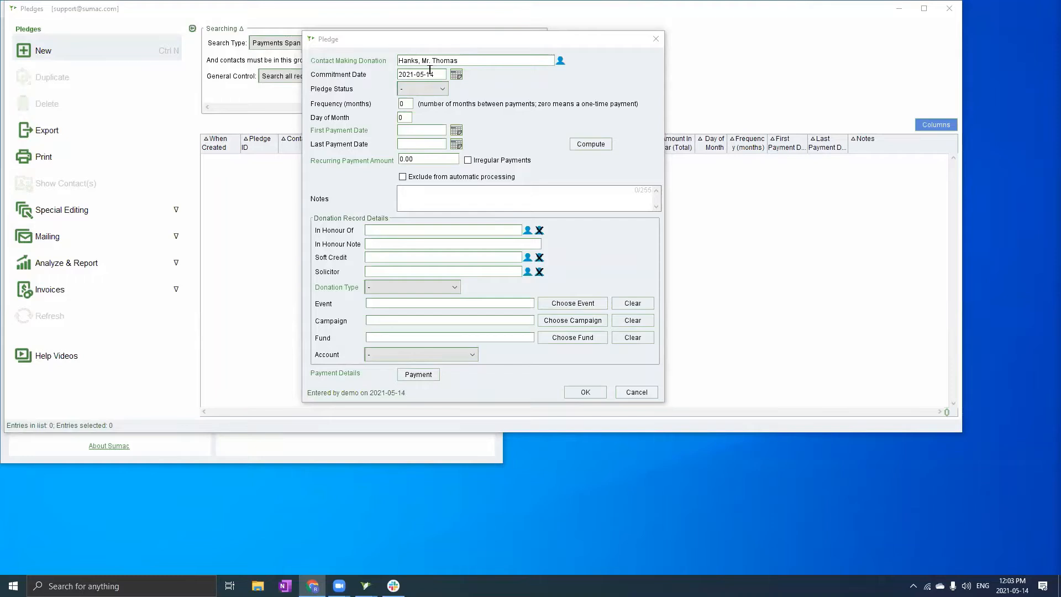
Edit the commitment date from 2021-05-14 to 2021-05-15
click(456, 75)
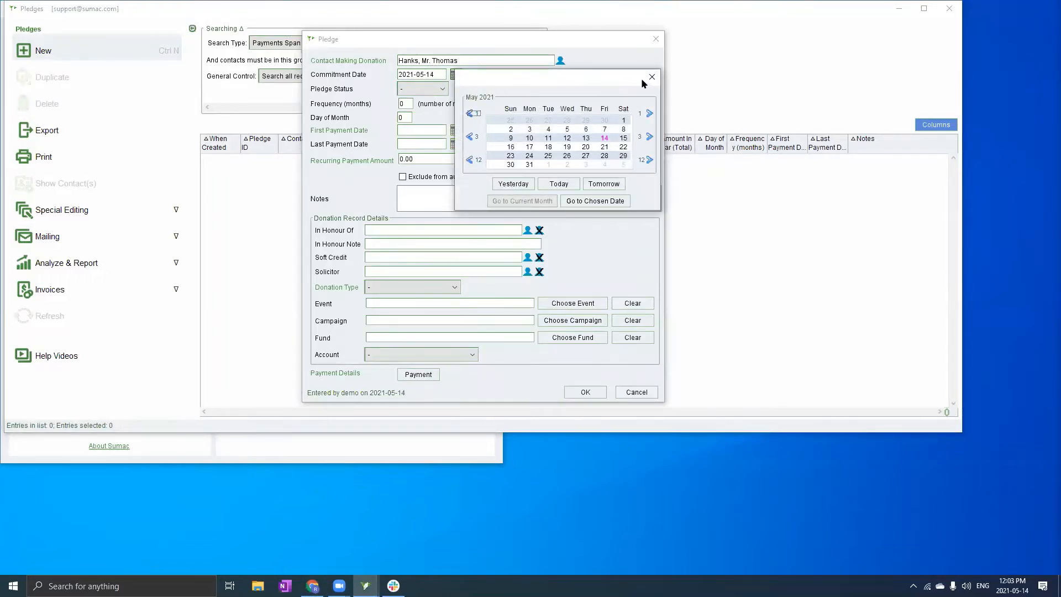
click(653, 77)
triple_click(434, 74)
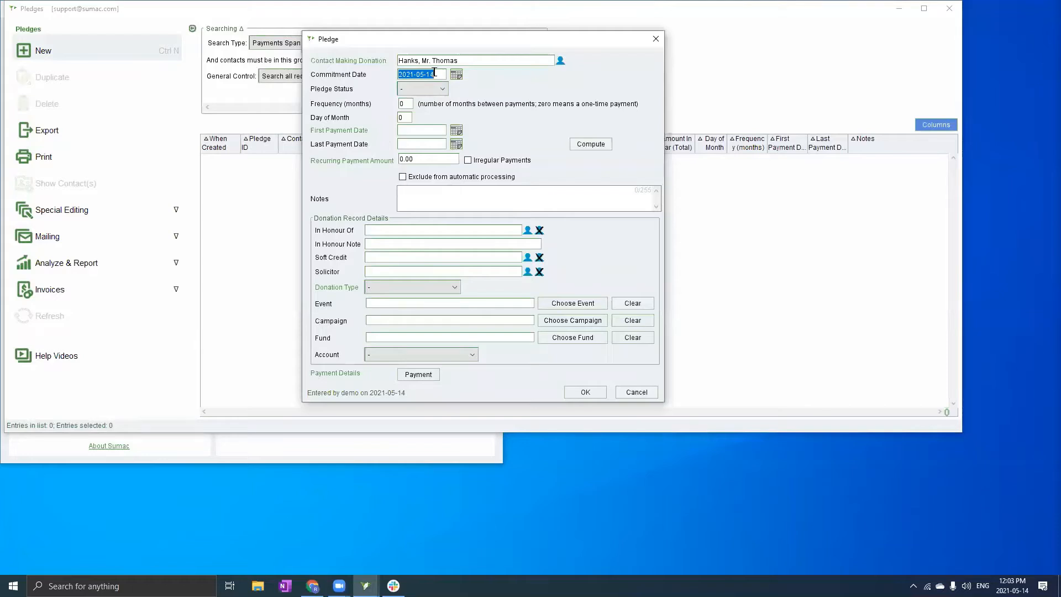
click(434, 74)
text(5)
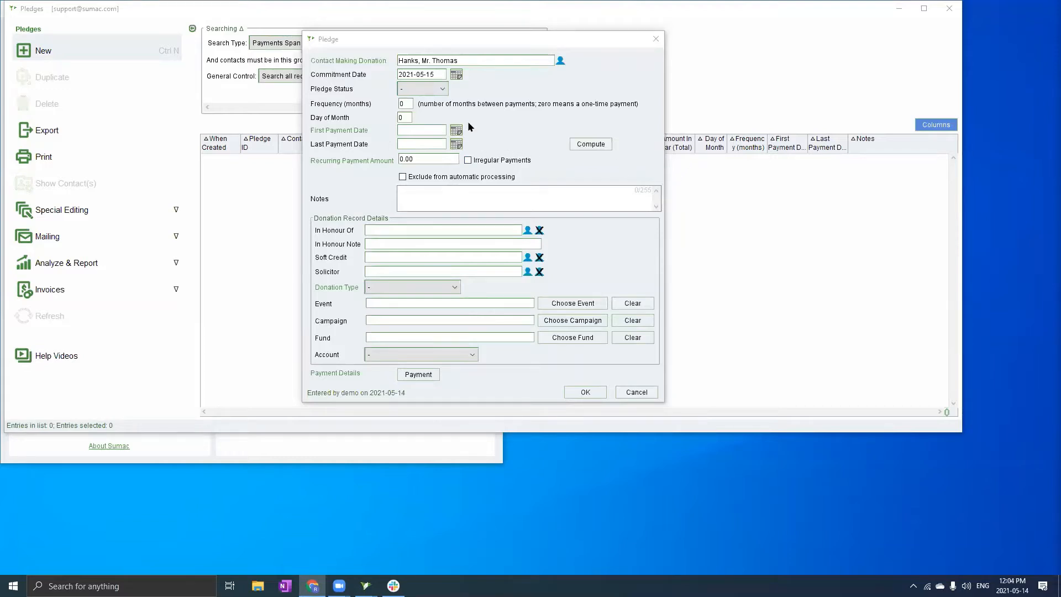
click(432, 89)
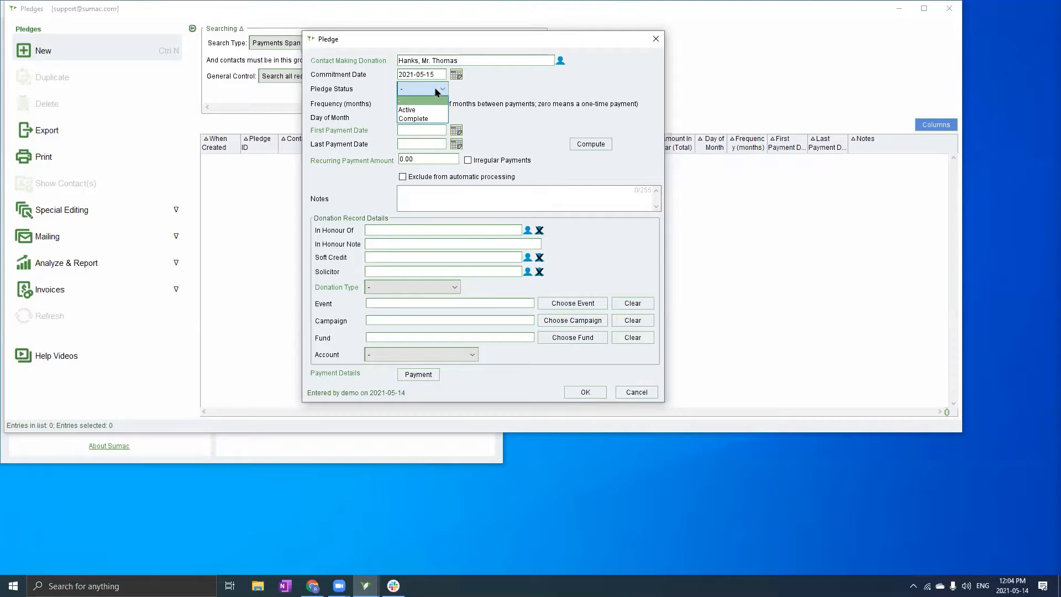
click(503, 114)
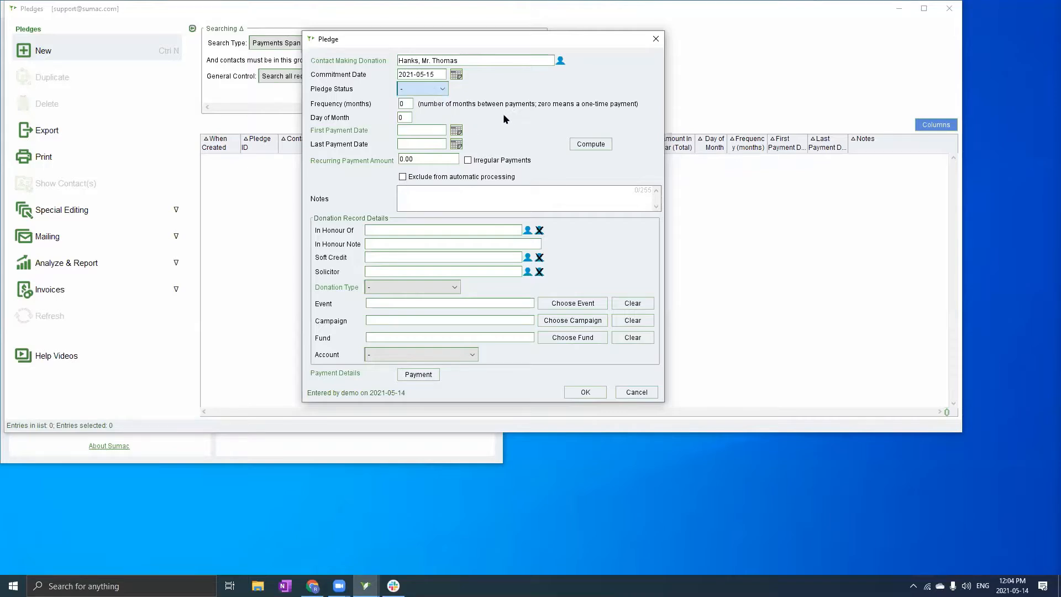
click(403, 104)
key(alt+Tab)
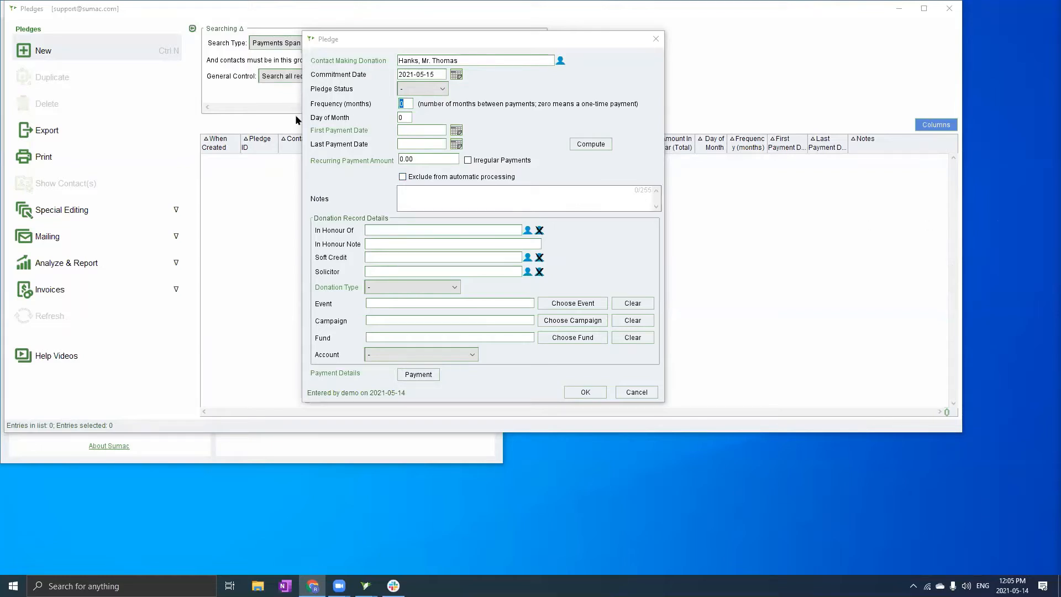
Set Frequency (months) to 1 and Day of Month to 1
click(409, 104)
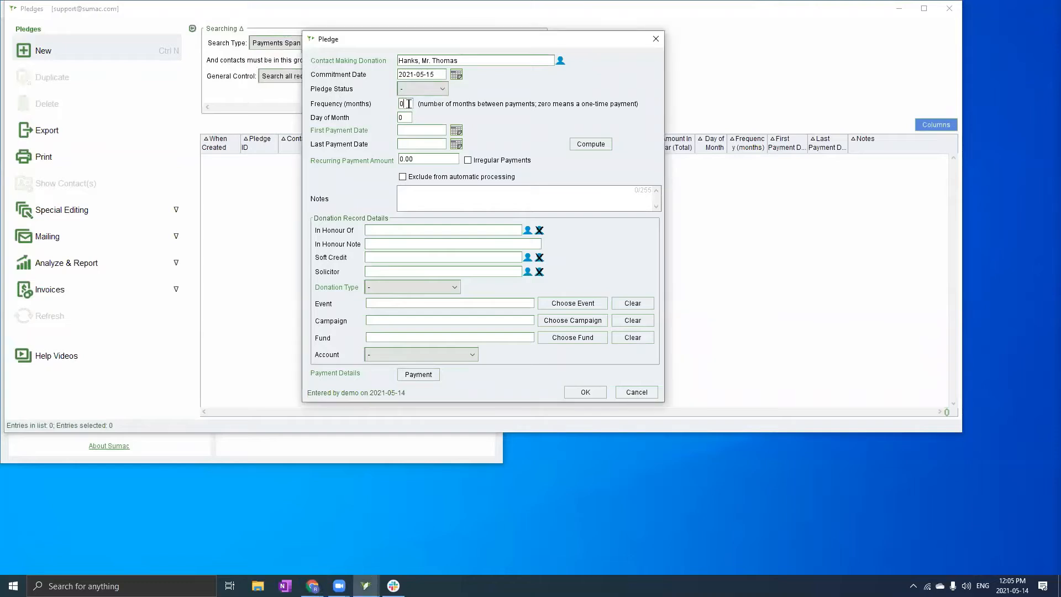
text(1)
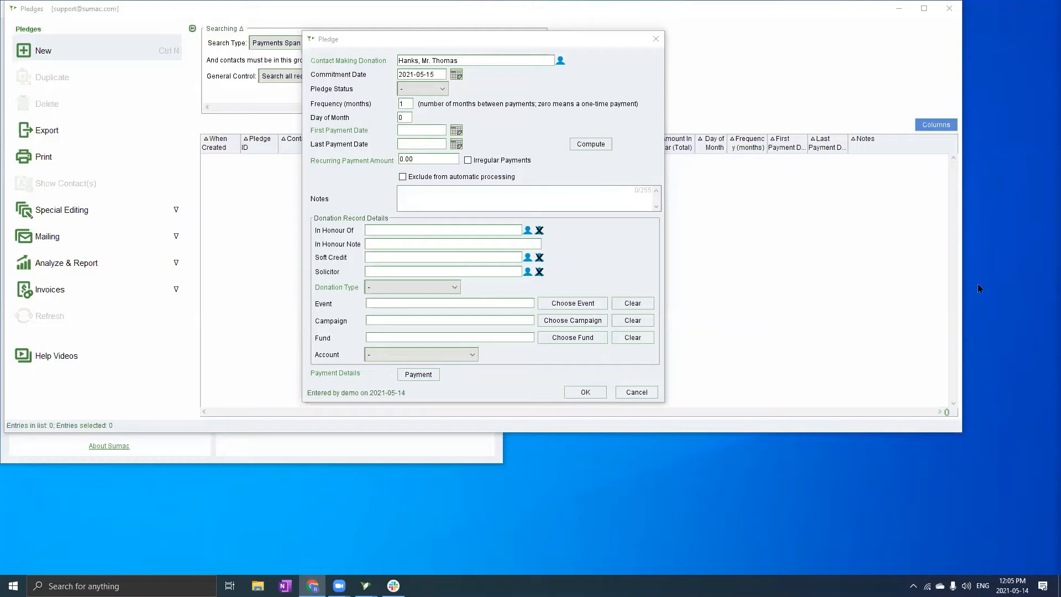
click(407, 117)
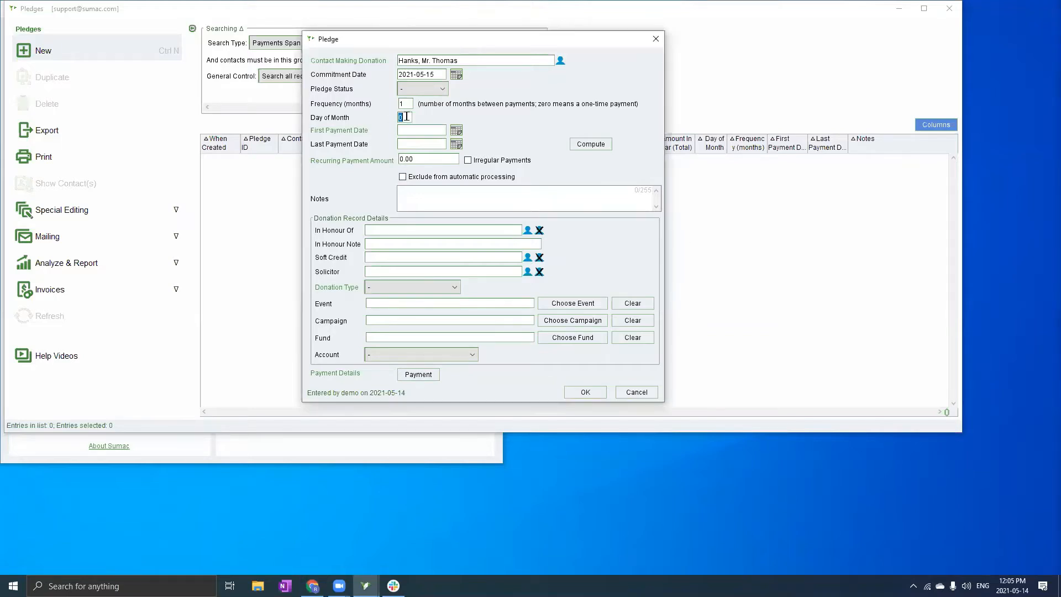
text(1)
key(alt+Tab)
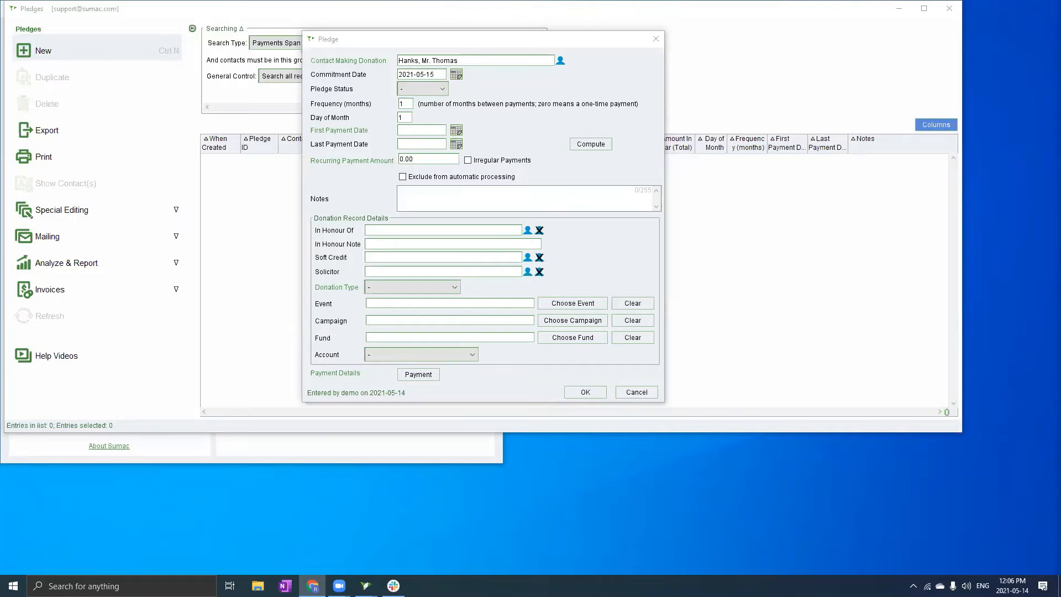
click(405, 117)
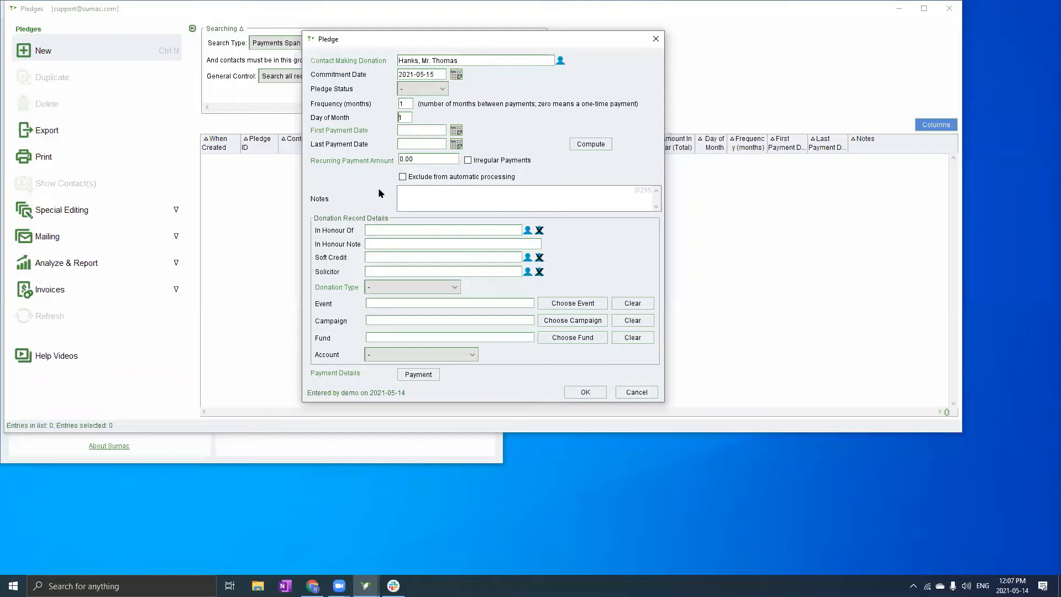
Choose June 1, 2021 in the First Payment Date calendar
click(456, 130)
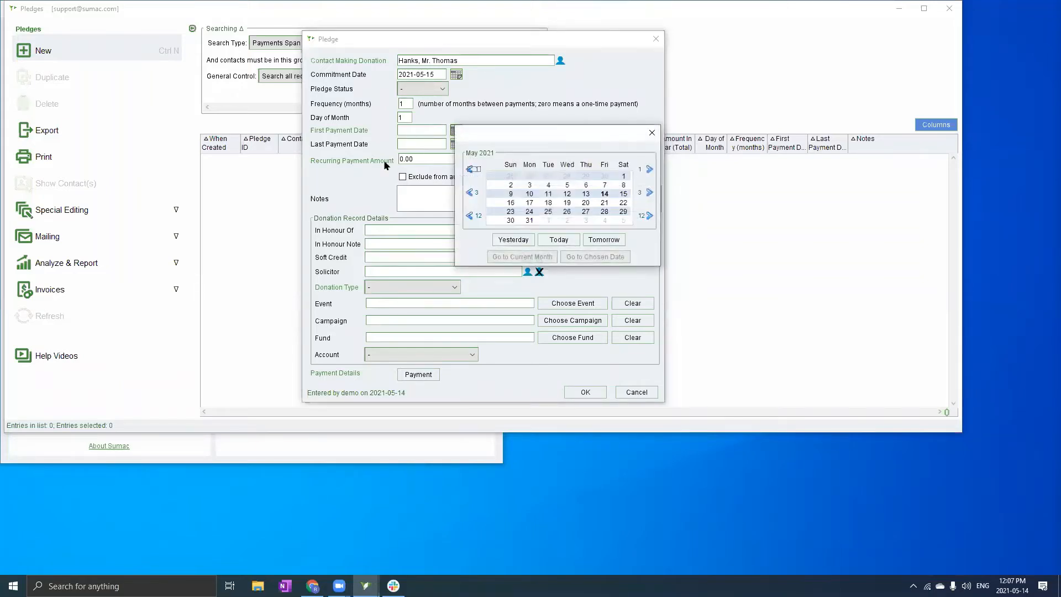
click(548, 219)
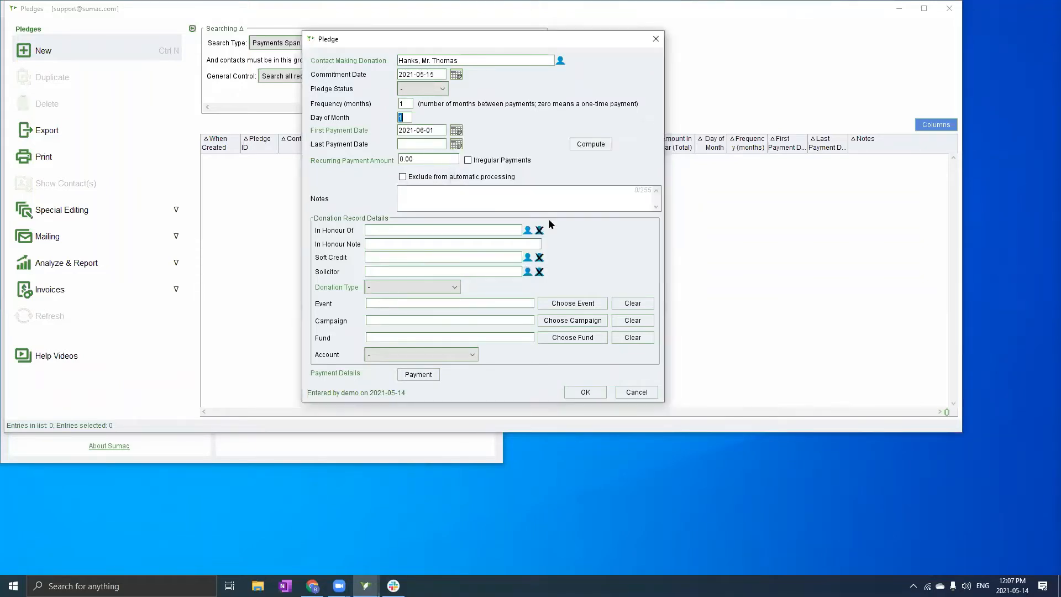
key(alt+Tab)
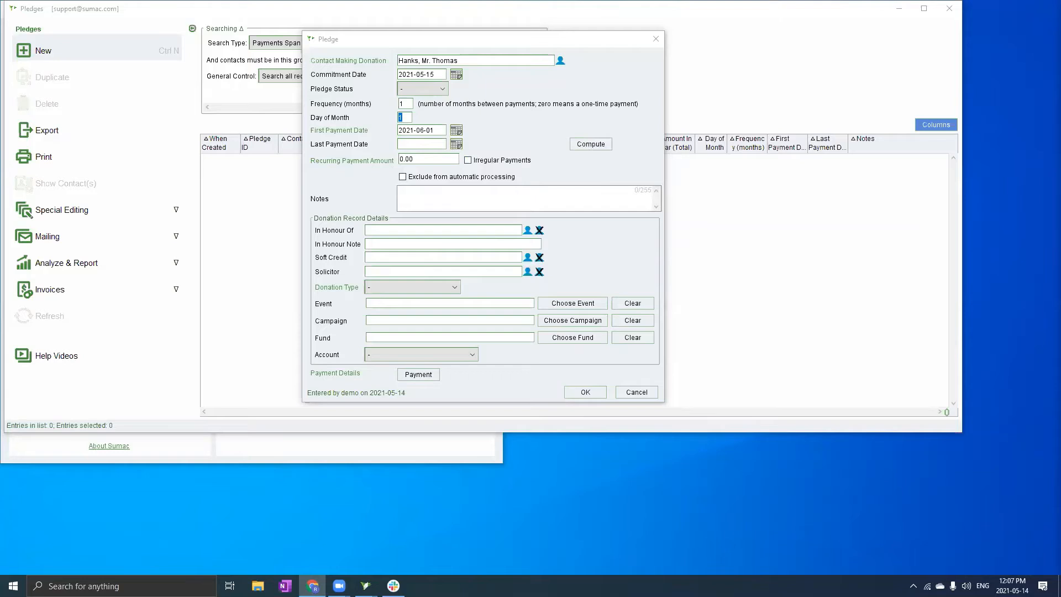
click(437, 130)
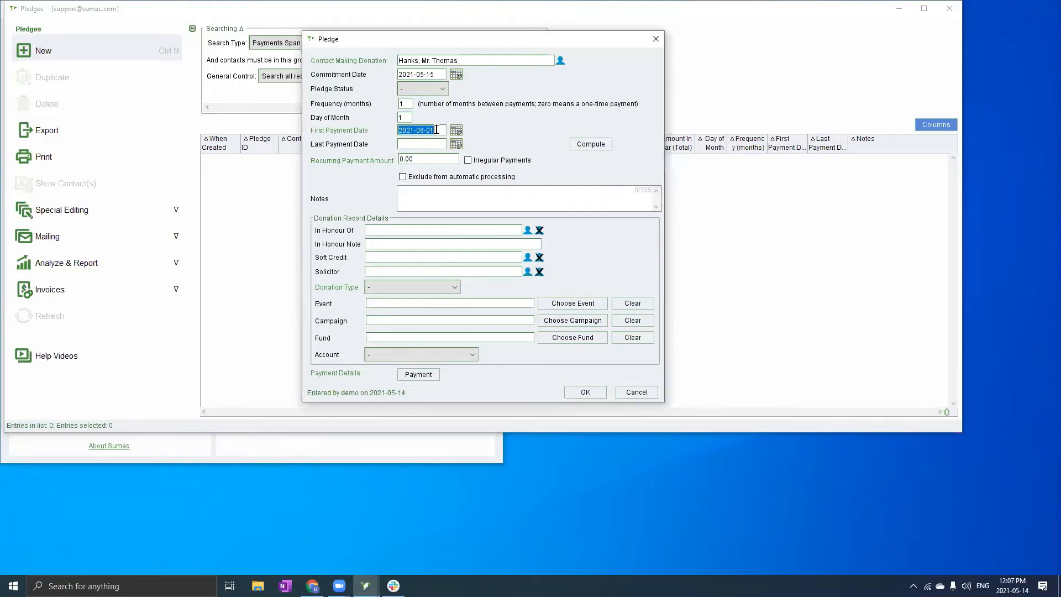
click(406, 117)
click(435, 131)
click(455, 130)
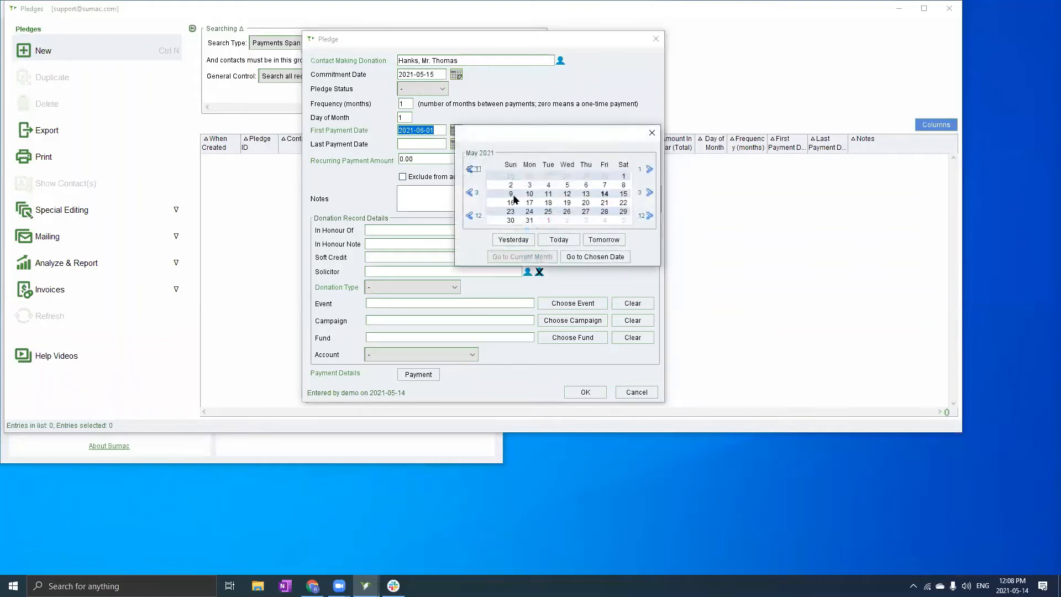
click(623, 220)
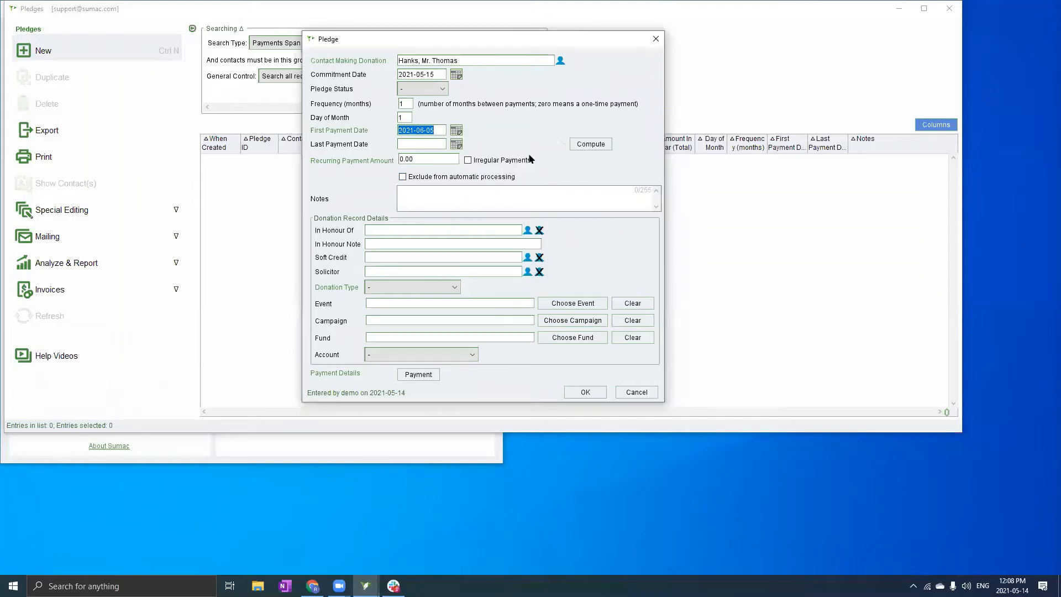
click(429, 144)
click(424, 158)
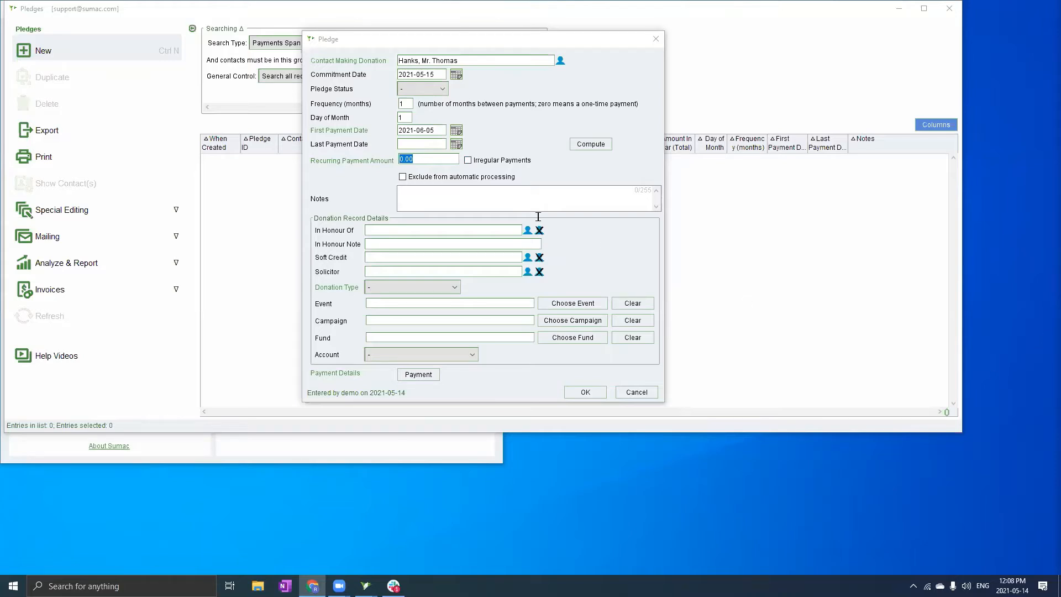
click(456, 131)
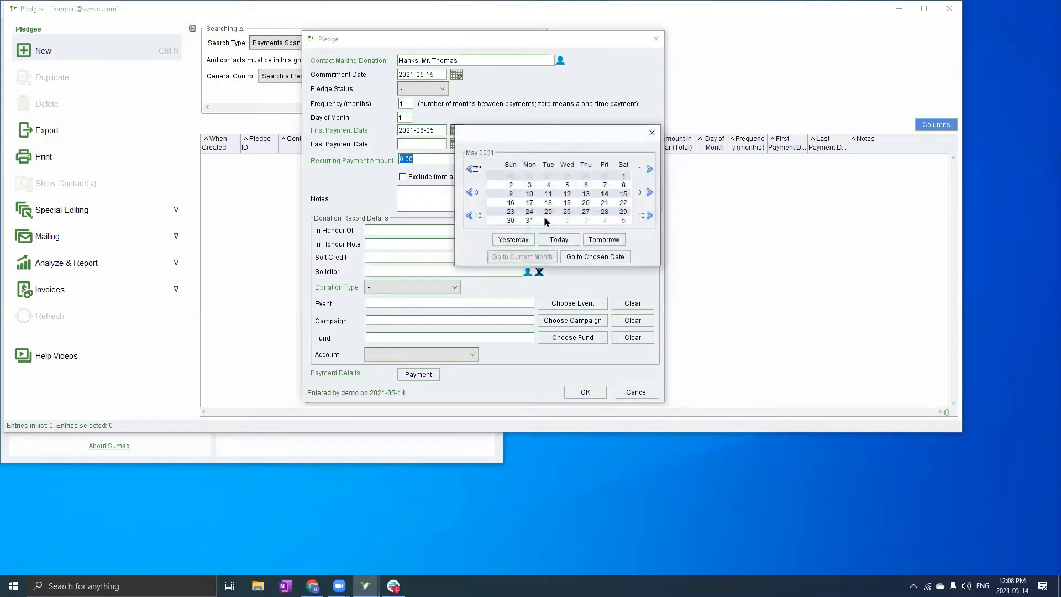
click(547, 220)
click(412, 144)
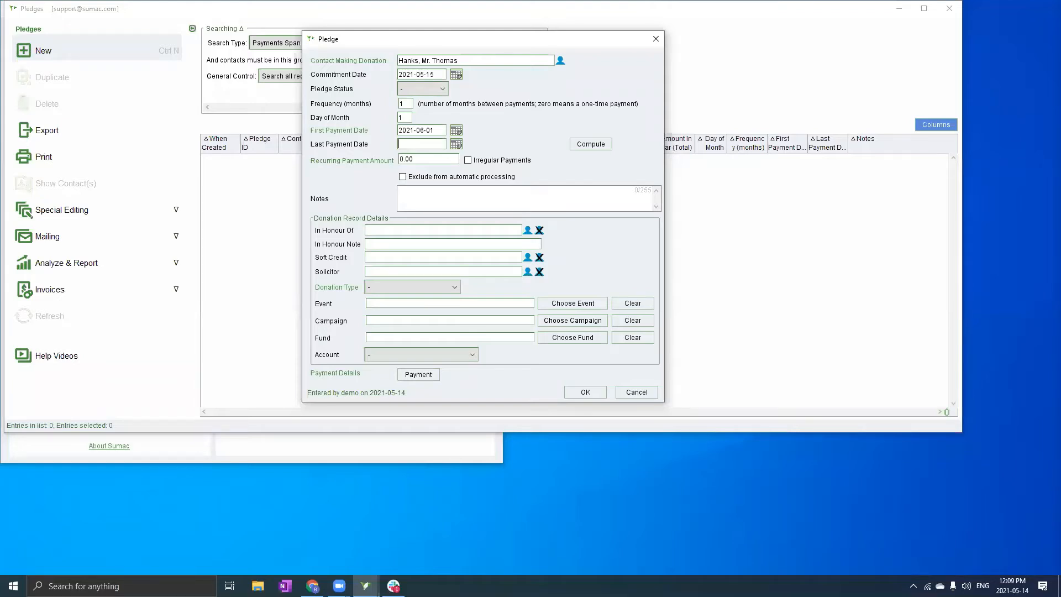
Set the last payment date to 2022-05-01 from the calendar, a year after June 2021
click(457, 145)
click(651, 230)
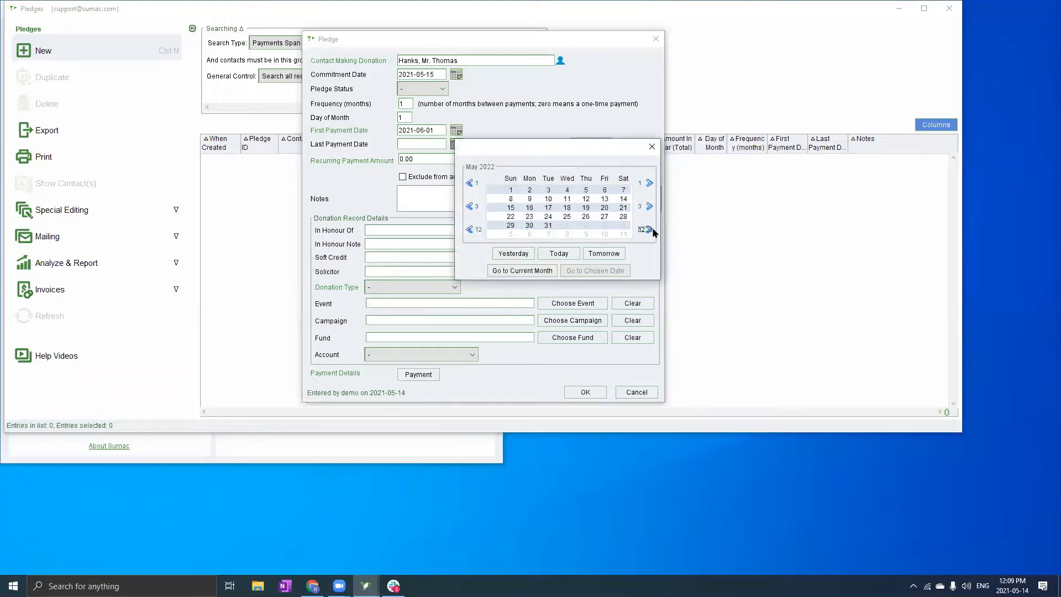
click(511, 190)
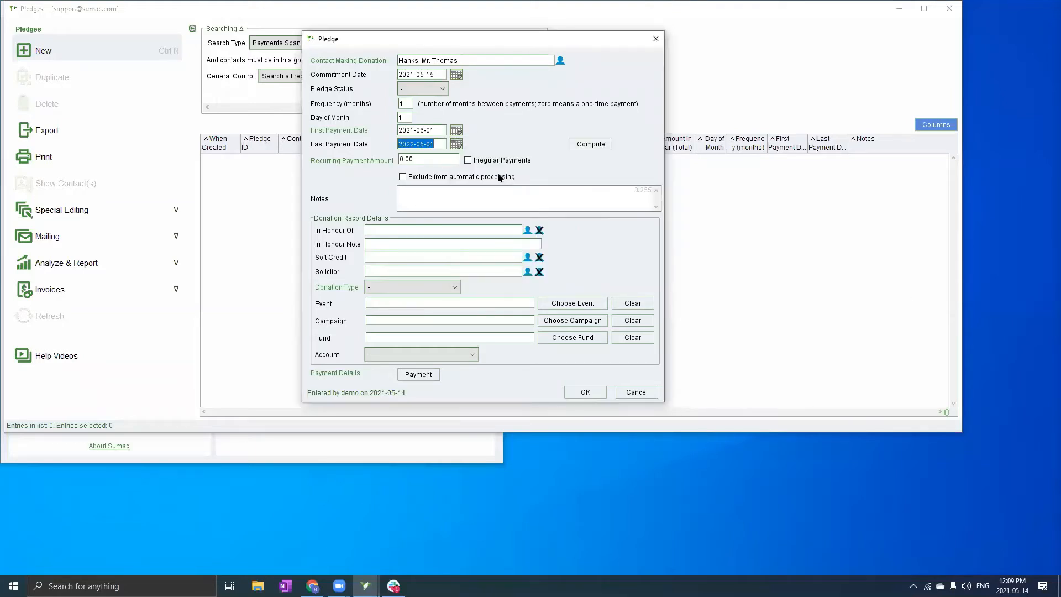
click(430, 158)
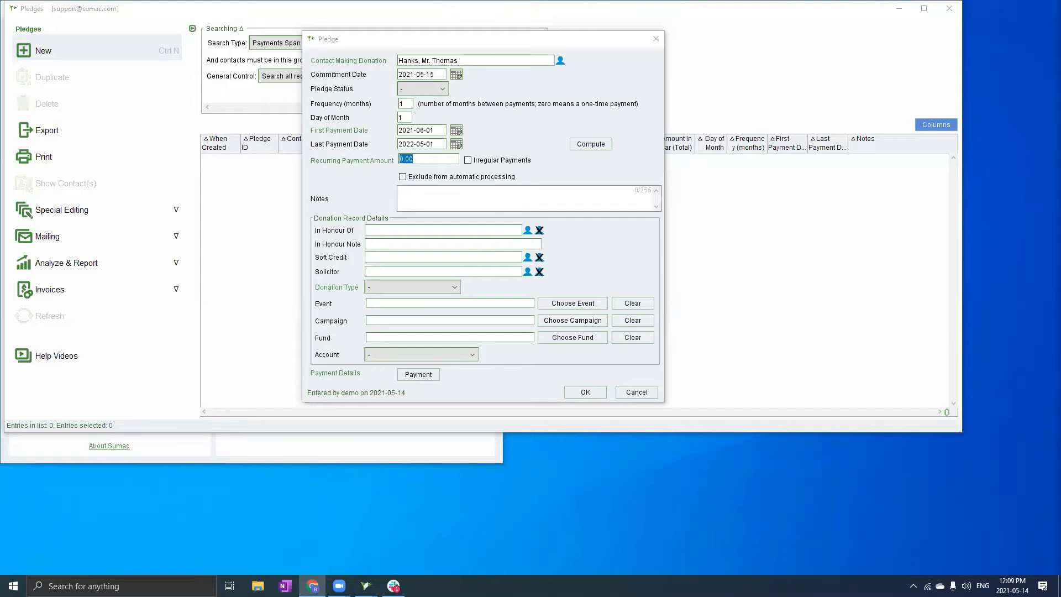
Replace the 0.00 recurring payment amount with 100
click(435, 160)
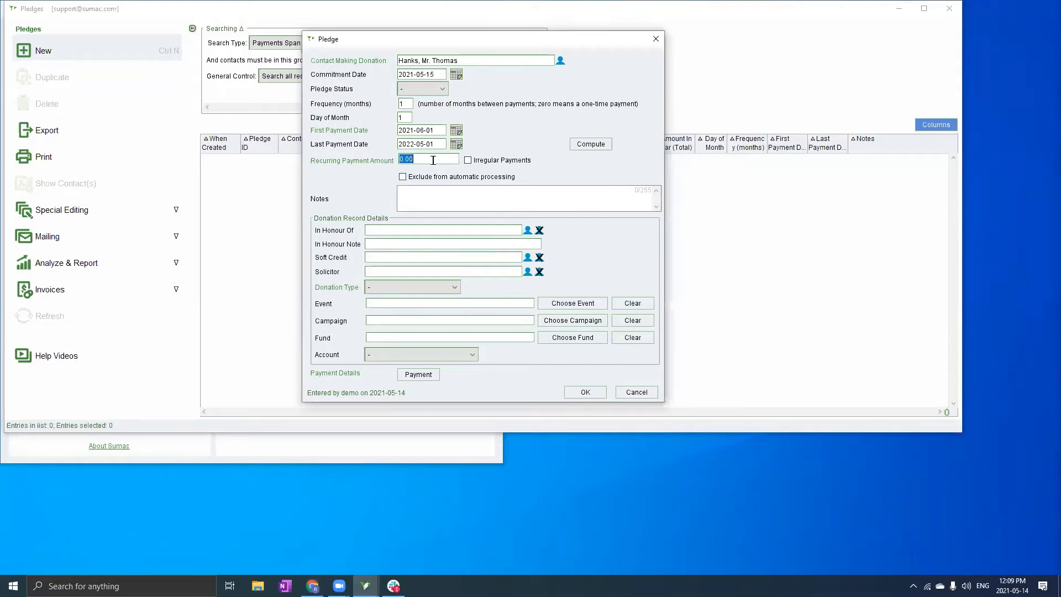
key(BackSpace)
text(100)
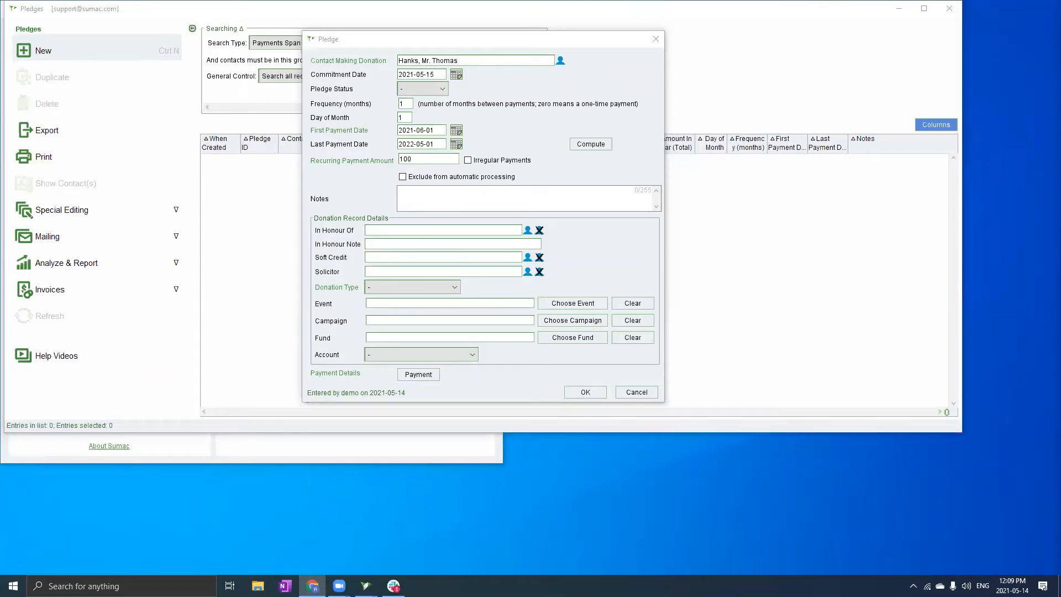
Tick Irregular Payments so 100 becomes the pledge's total amount
click(468, 159)
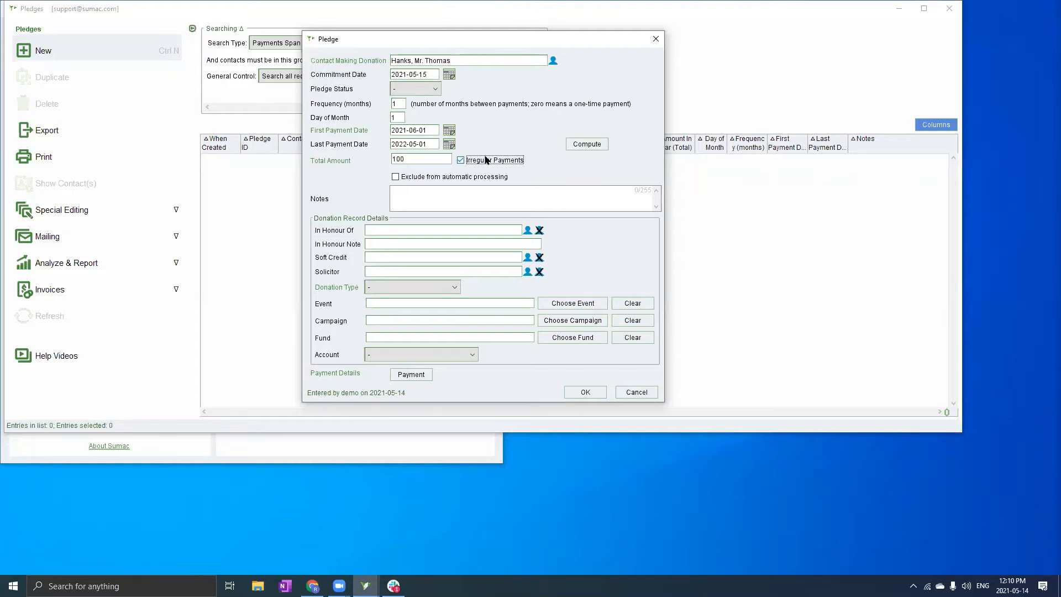
click(461, 160)
click(405, 288)
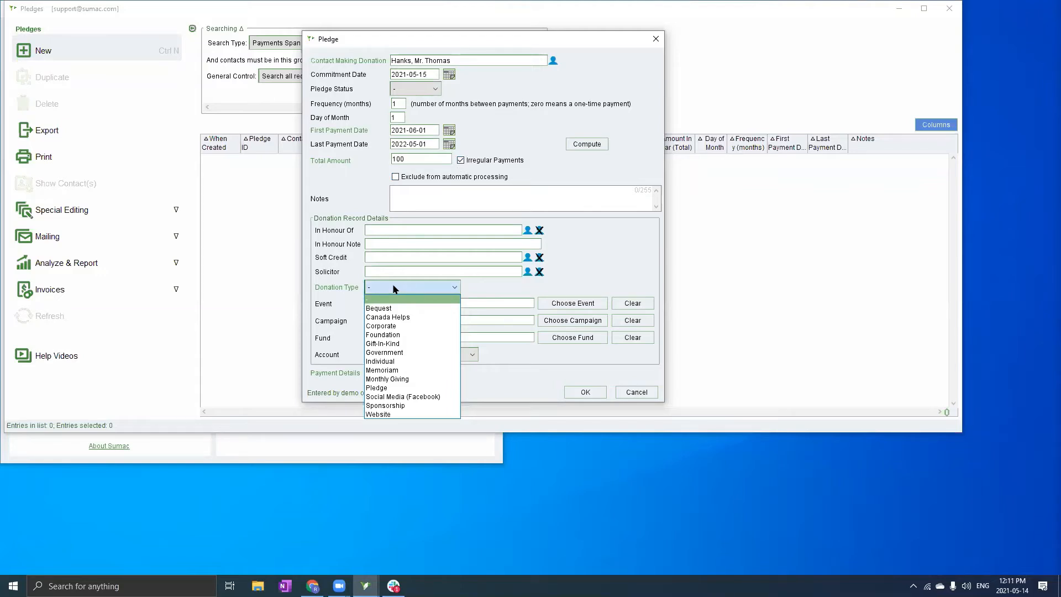
Choose Pledge as the donation type, filling in account 4510 Individual Donations
click(402, 389)
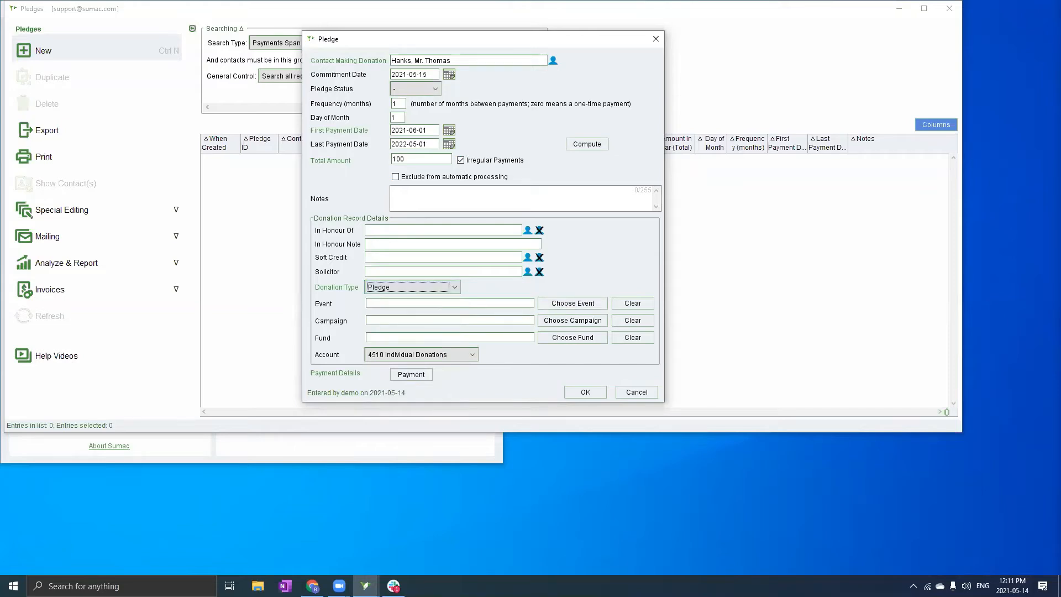
key(alt+Tab)
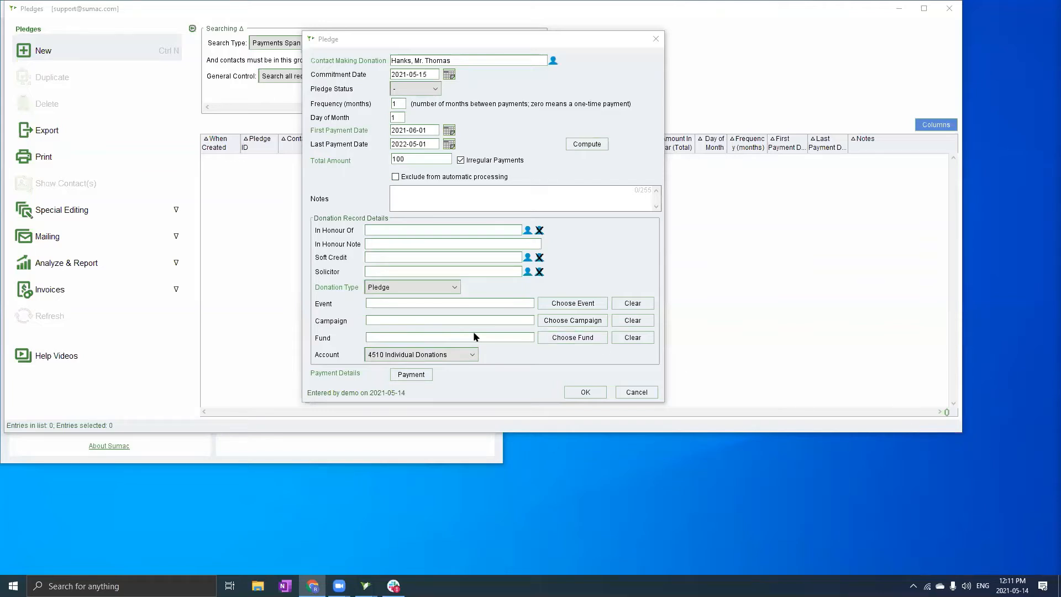
Begin adding payment details, re-validating with the account password
click(412, 374)
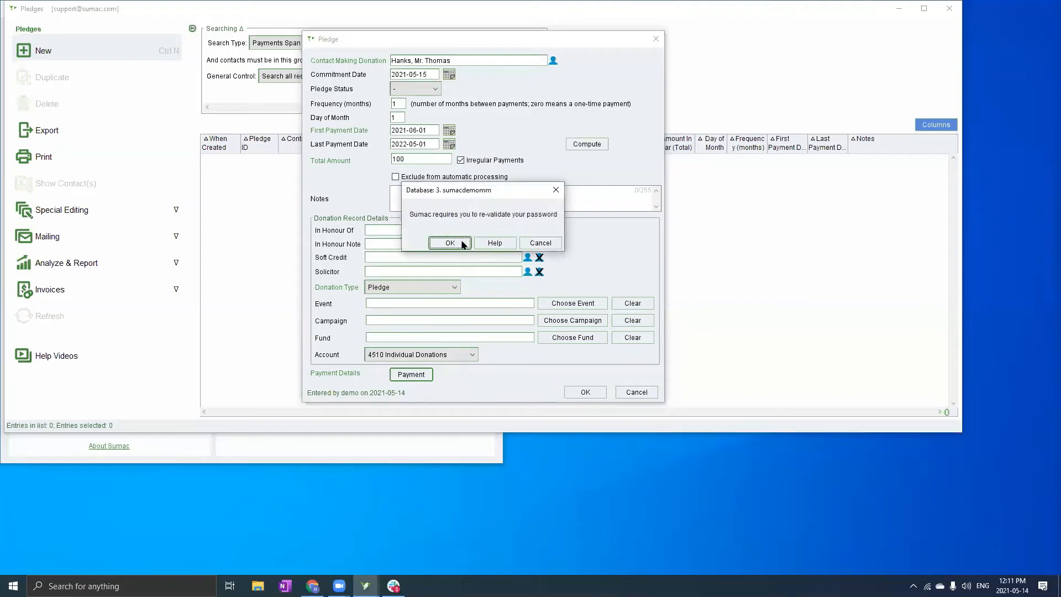
click(454, 243)
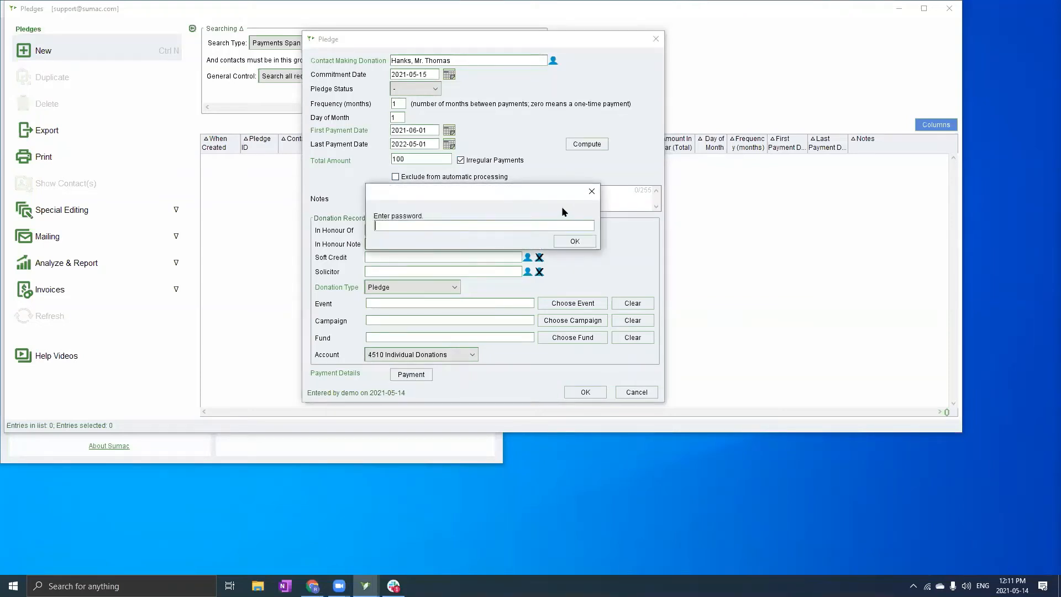
text(demo)
key(BackSpace)
key(BackSpace)
key(BackSpace)
key(BackSpace)
text(demodemo12)
click(569, 242)
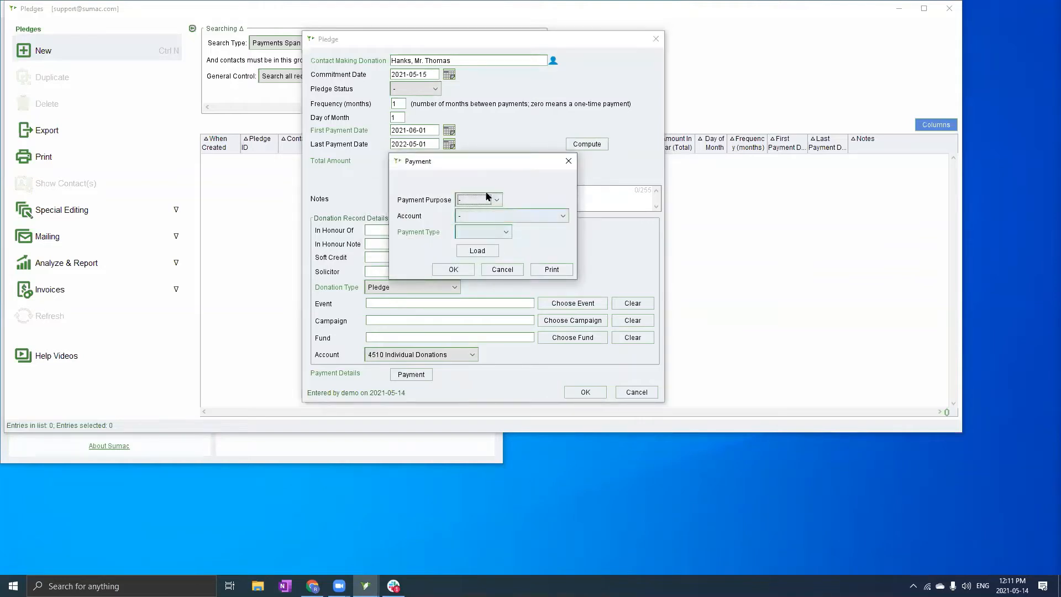
Save the payment with type Cash, accepting the missing account code warning
click(500, 234)
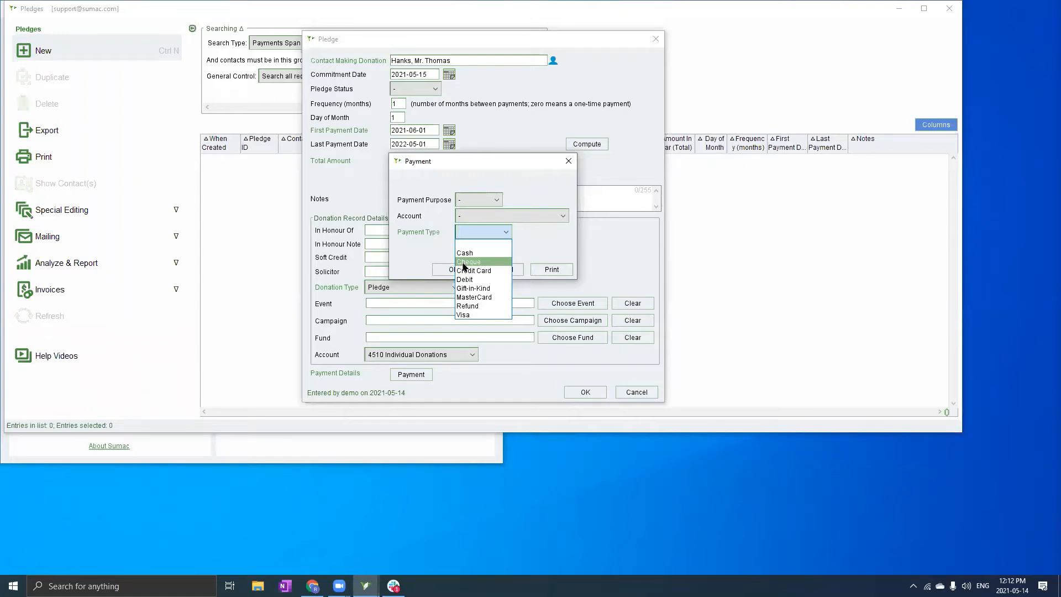
click(483, 271)
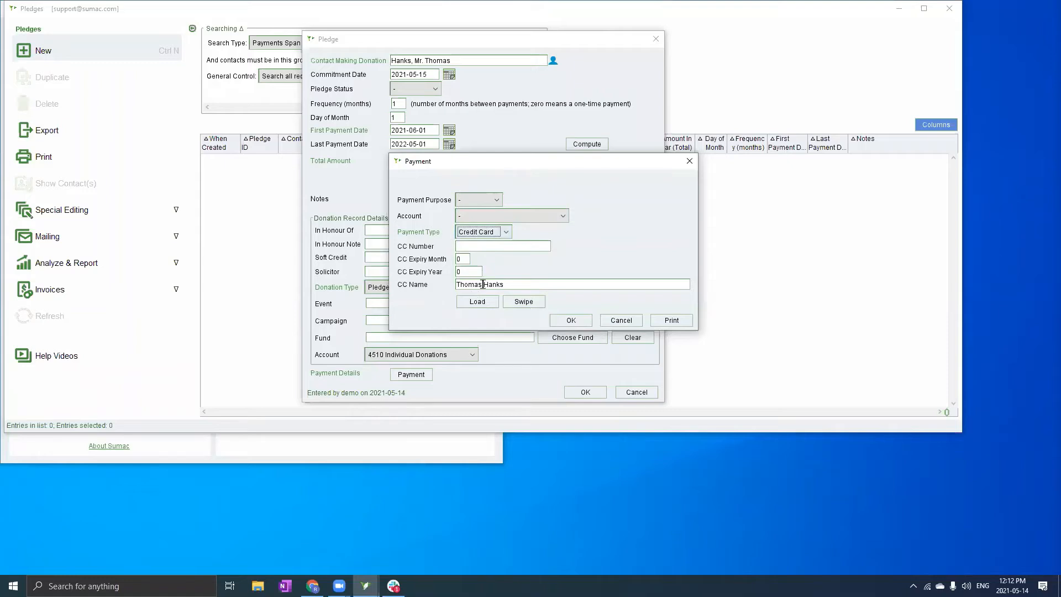
click(497, 237)
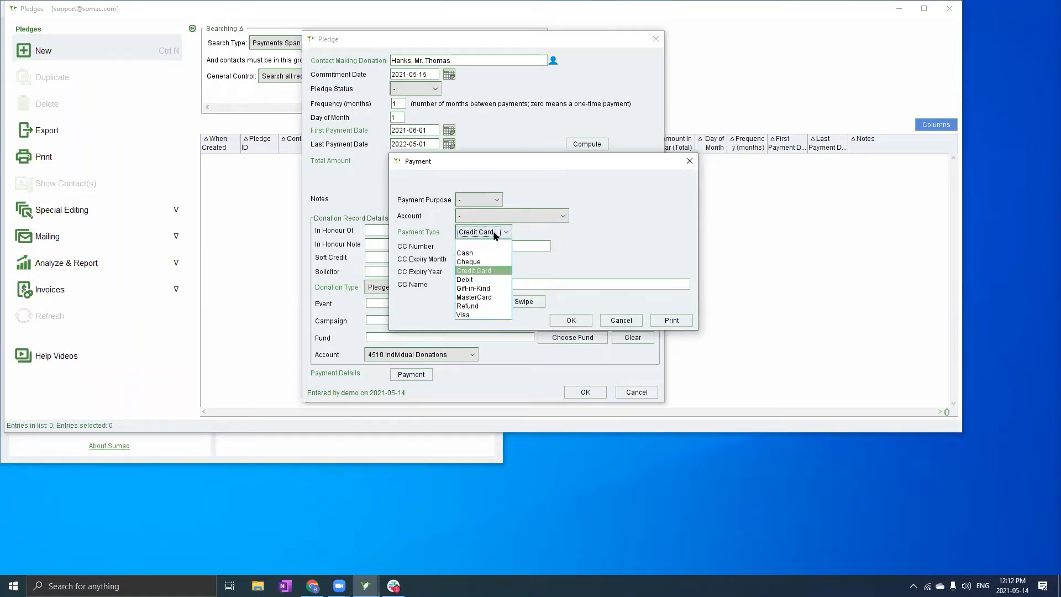
click(479, 257)
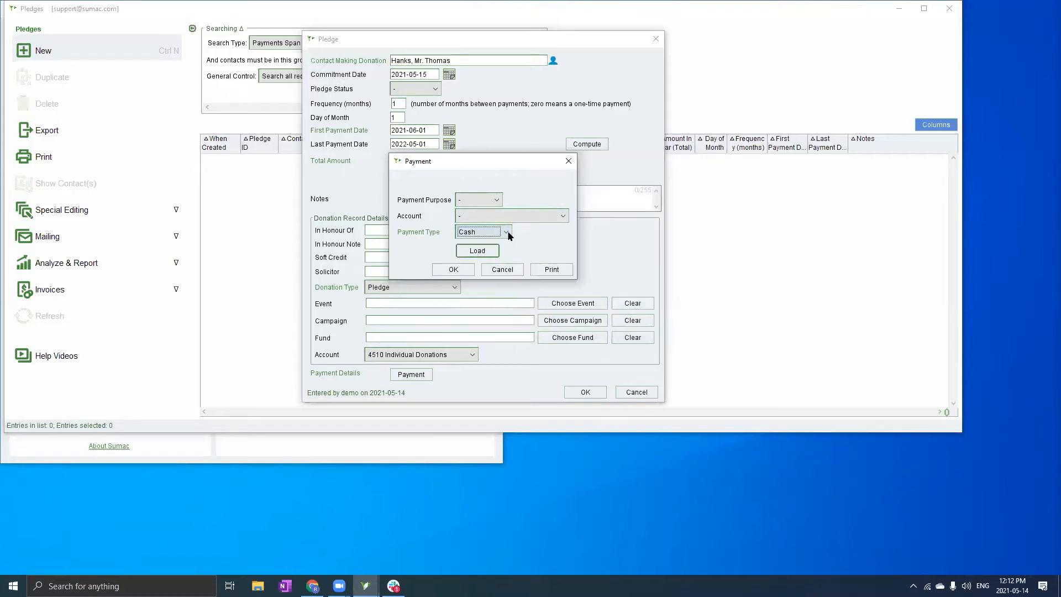
click(463, 273)
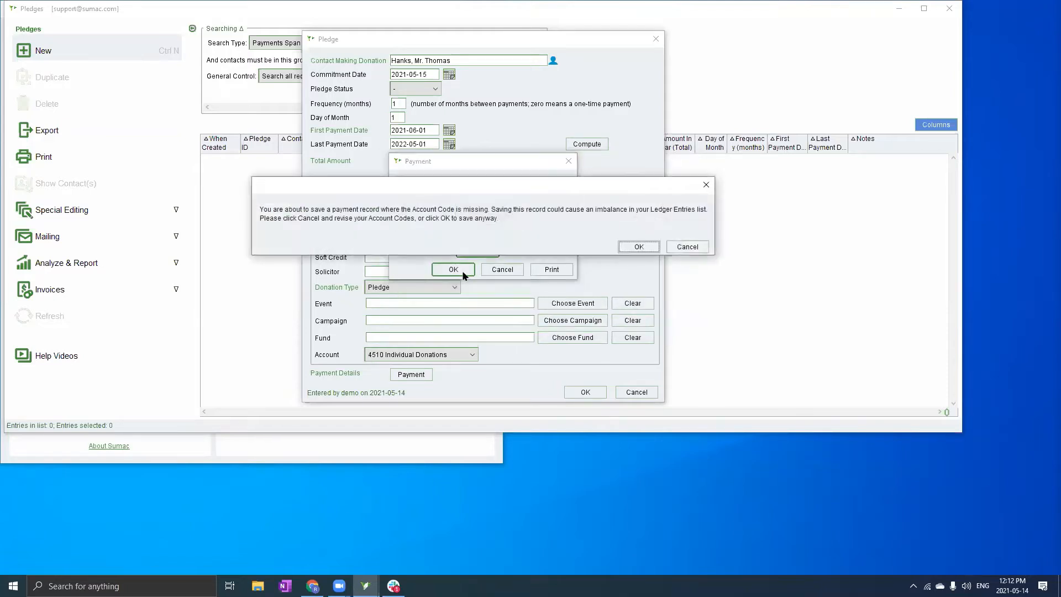
click(637, 248)
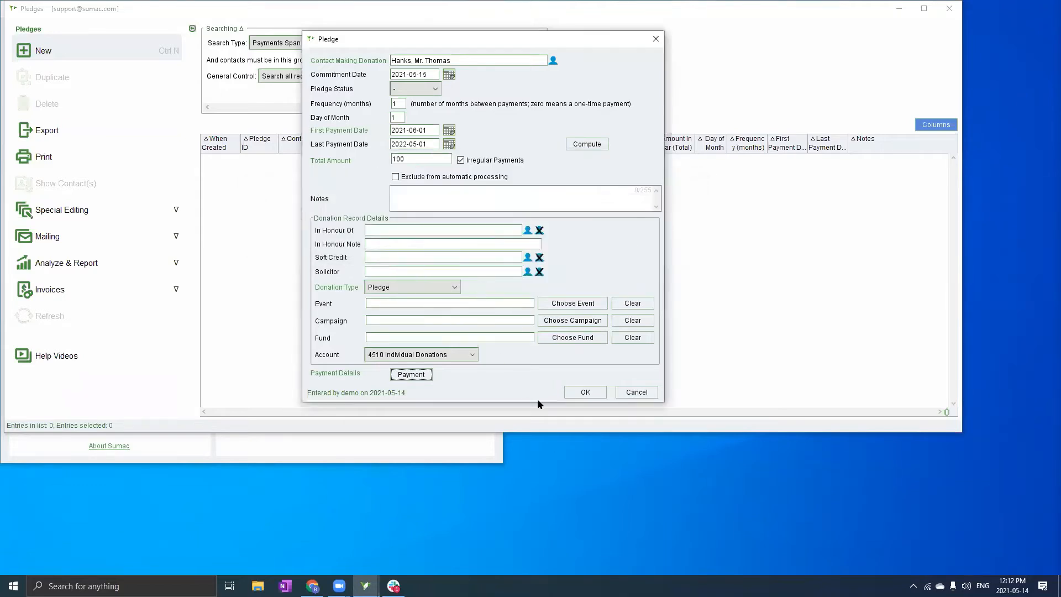
Save the pledge and confirm its irregular payment total of 100.00
click(585, 392)
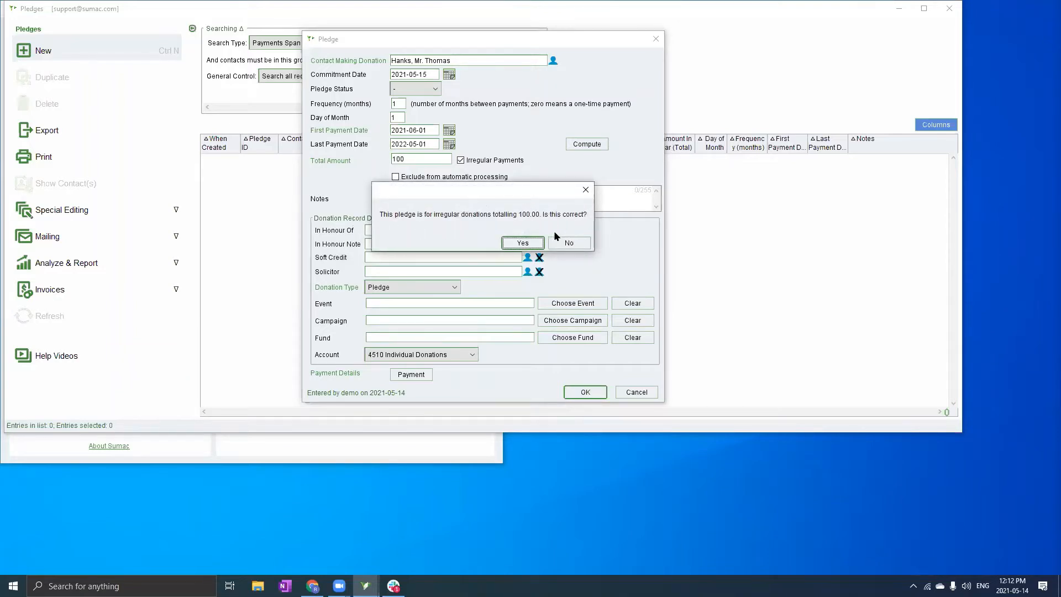
key(alt+Tab)
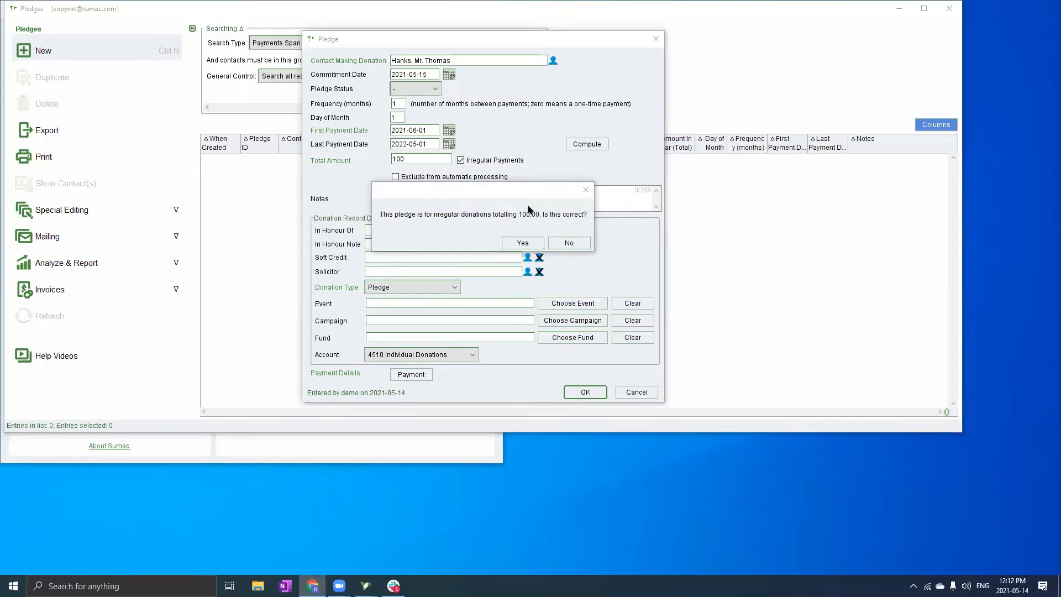
click(528, 245)
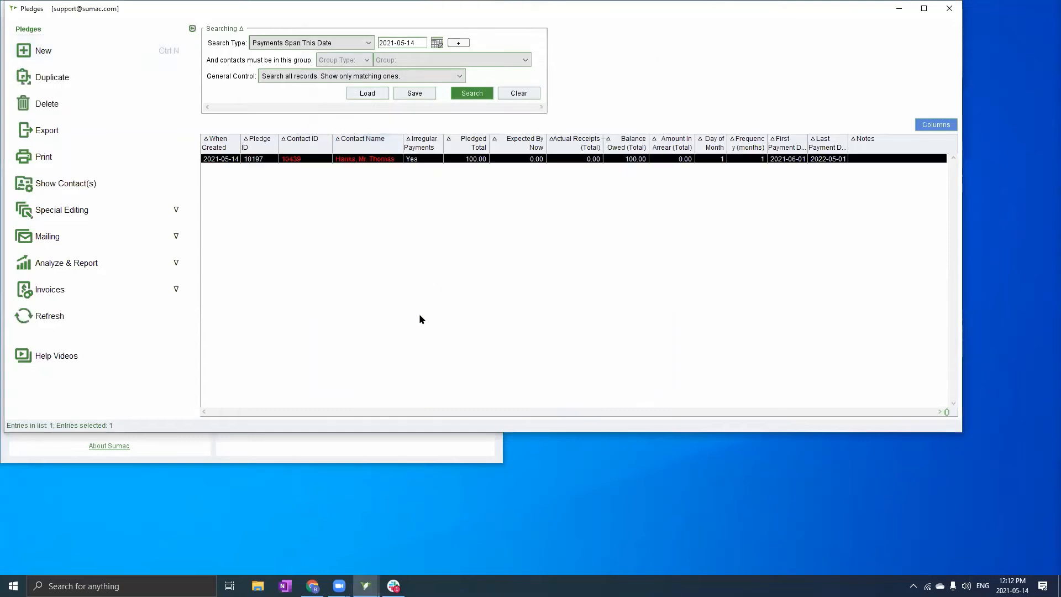
click(423, 243)
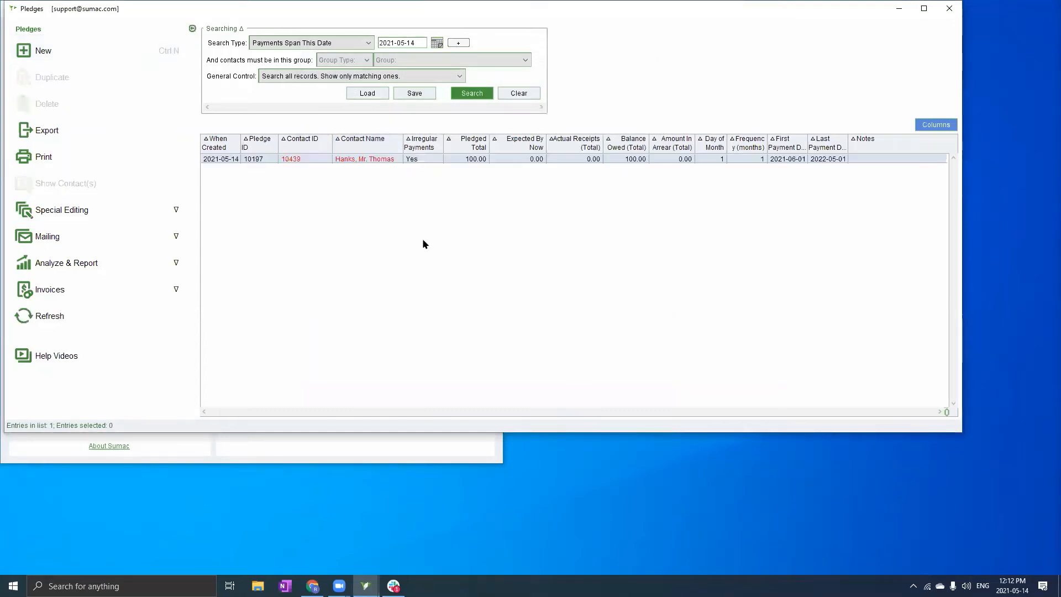
click(397, 160)
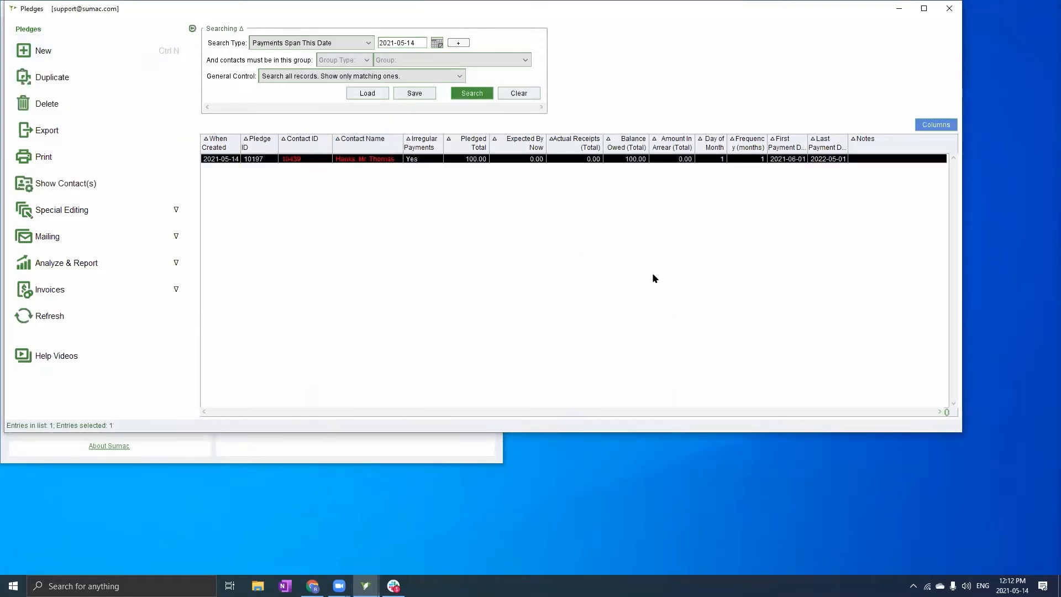
key(alt+Tab)
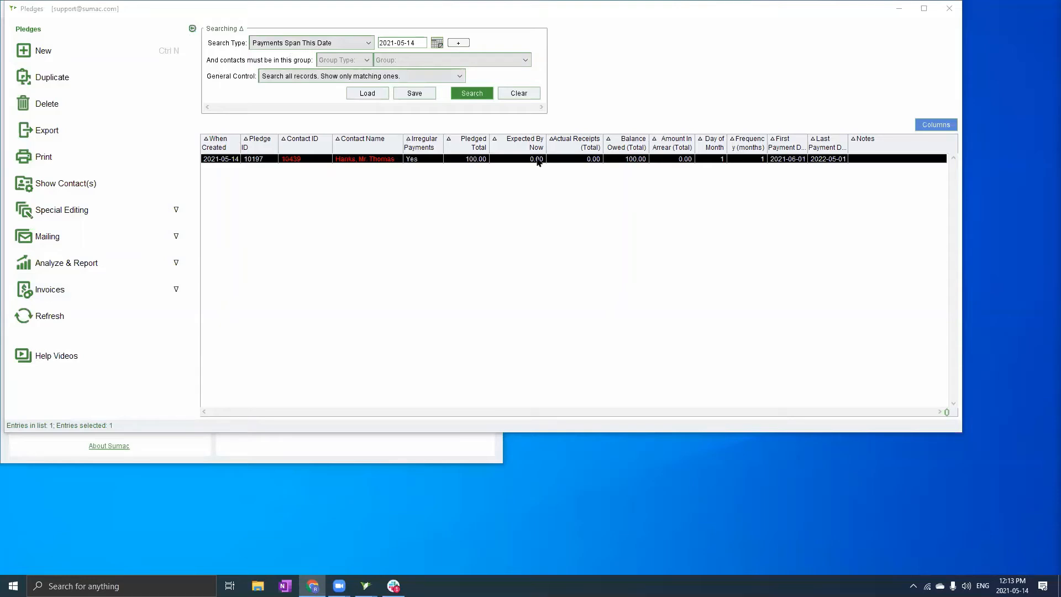
Run a Payments Span This Date pledge search for 2021-05-14, listing nine pledges
click(320, 43)
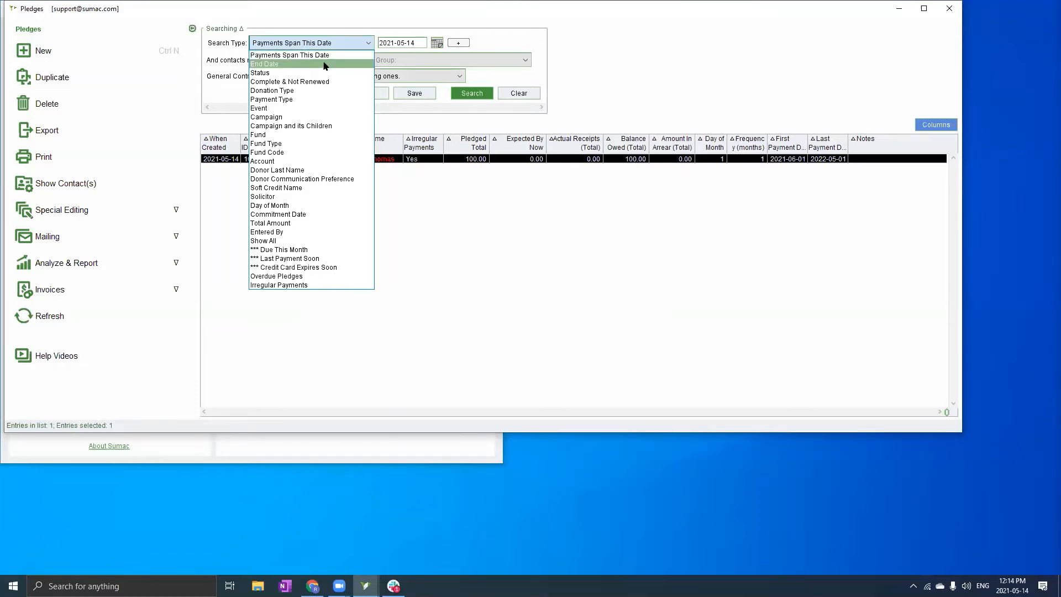
click(285, 55)
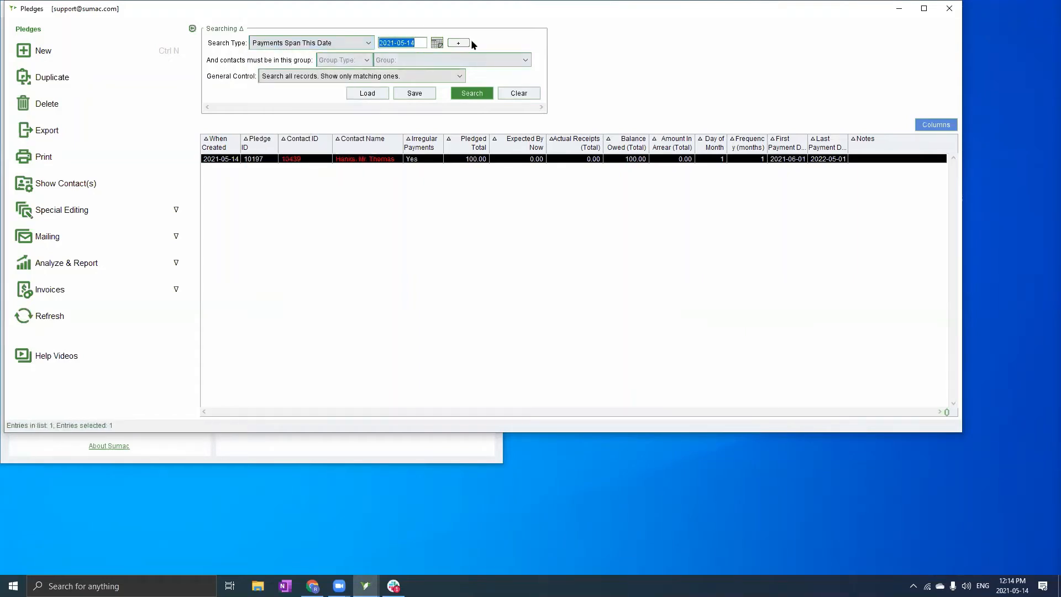
click(472, 94)
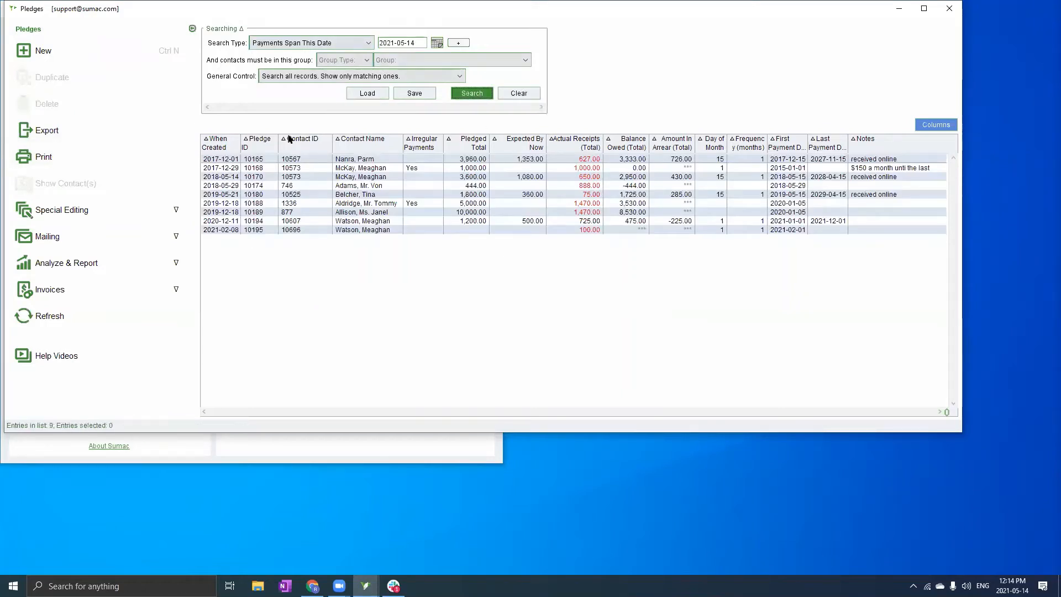
key(alt+Tab)
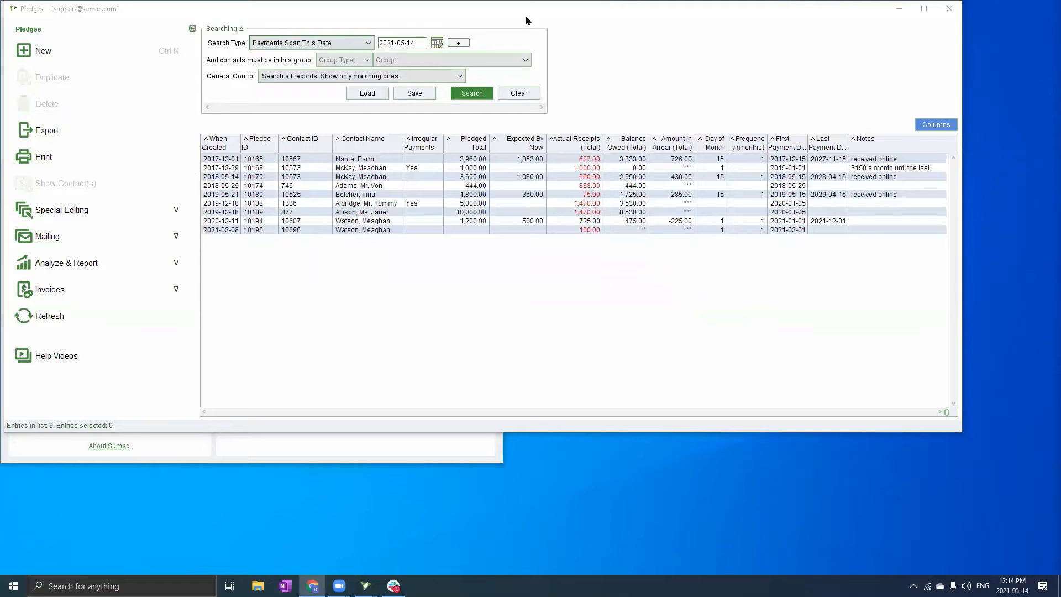
click(327, 42)
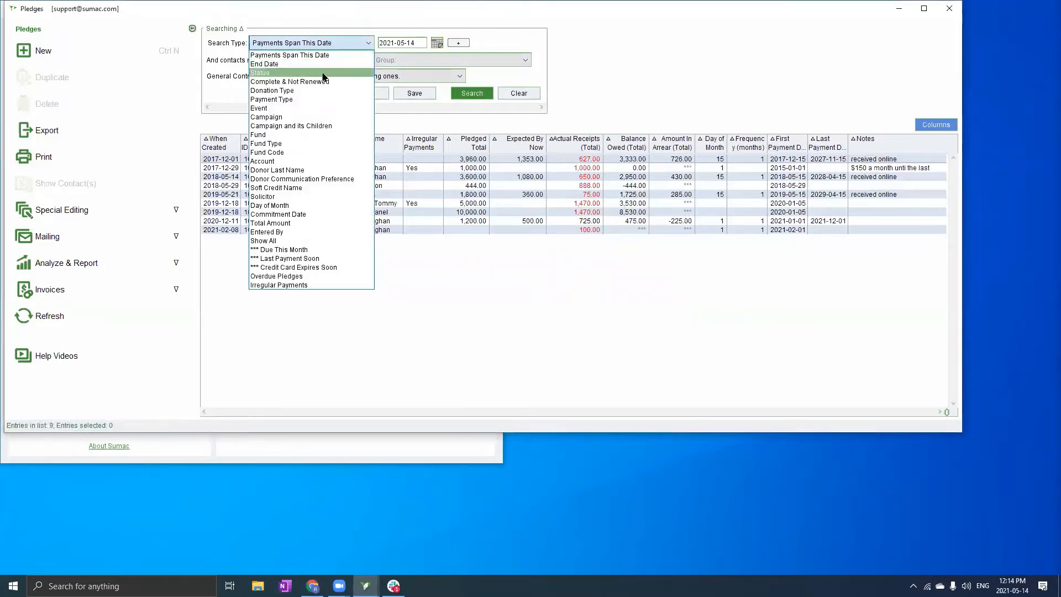
Switch the pledge search to Due This Month for 2021/5, limited to pledges not processed this month
click(312, 252)
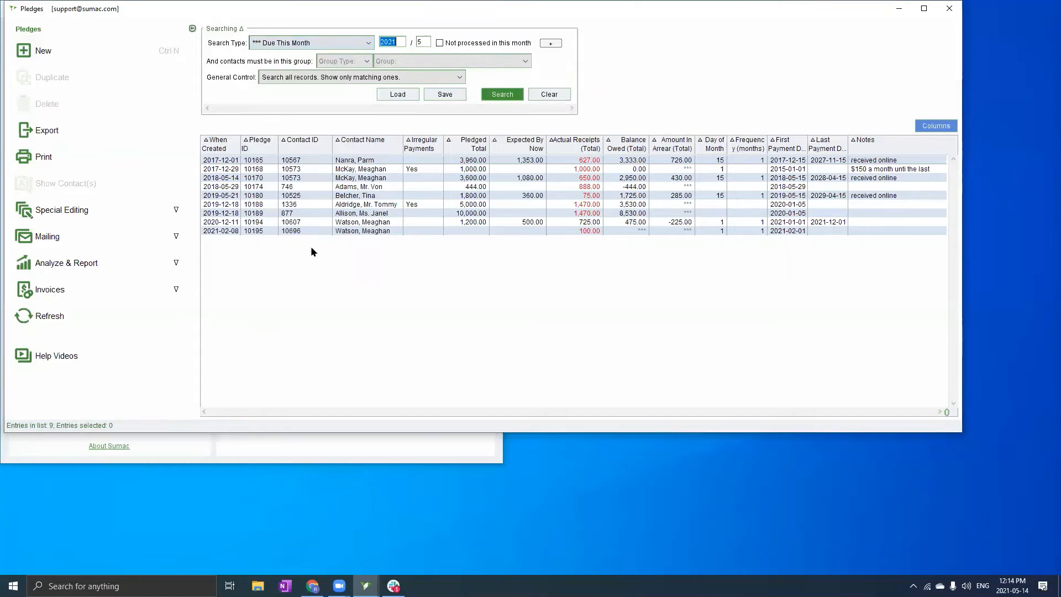
key(Tab)
click(440, 43)
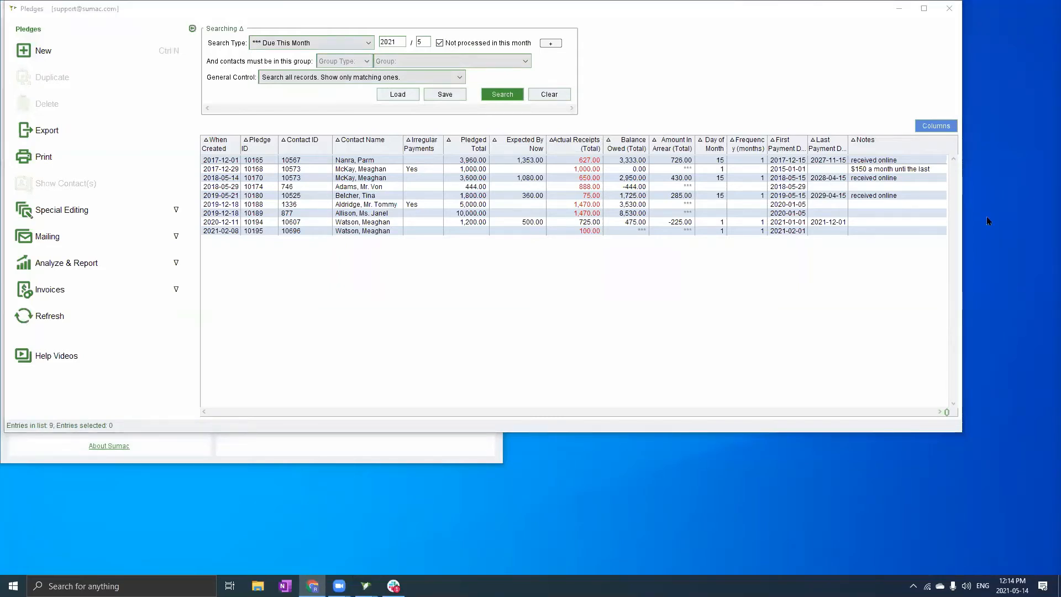
click(316, 45)
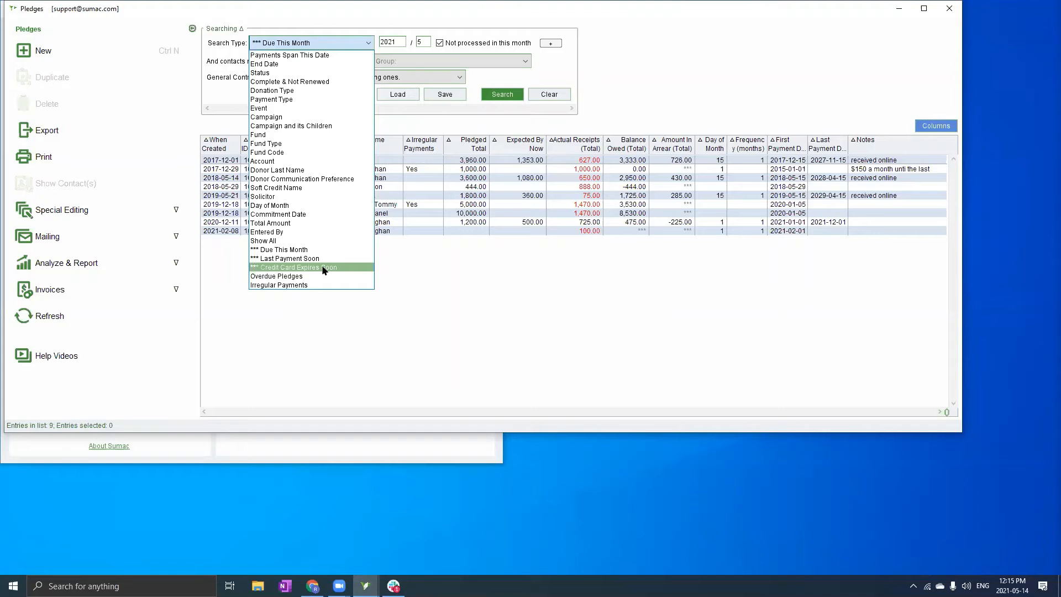
key(alt+Tab)
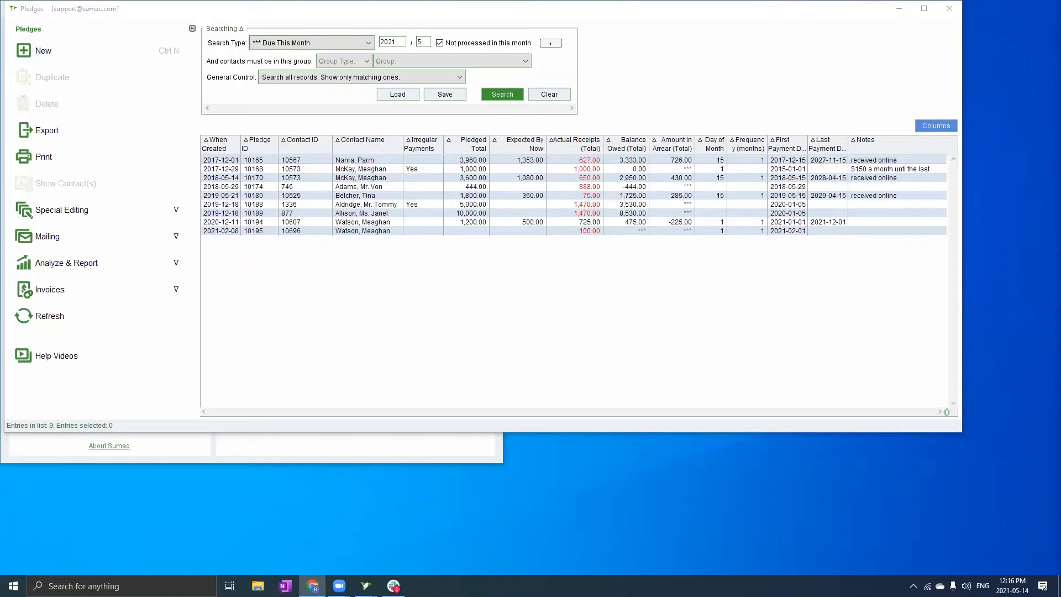
click(341, 38)
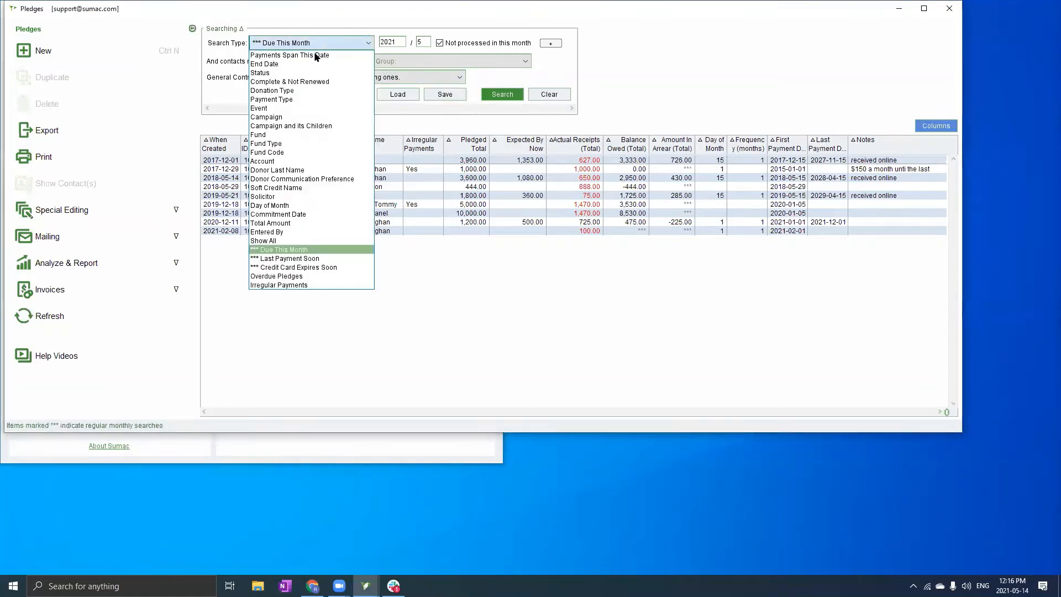
Set the pledge search type back to Payments Span This Date, dated 2021-05-14
click(317, 56)
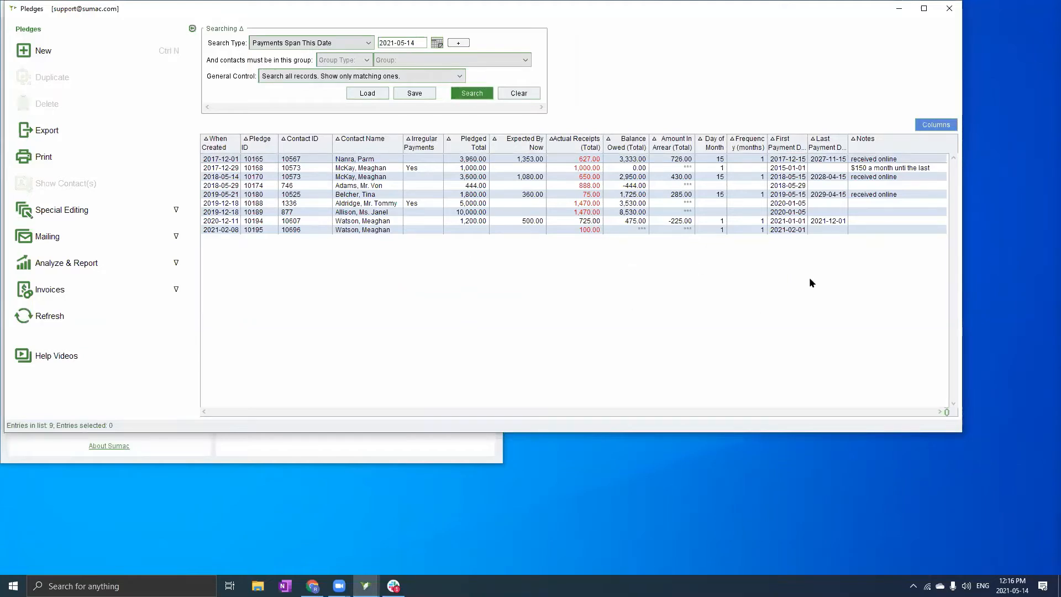
key(alt+Tab)
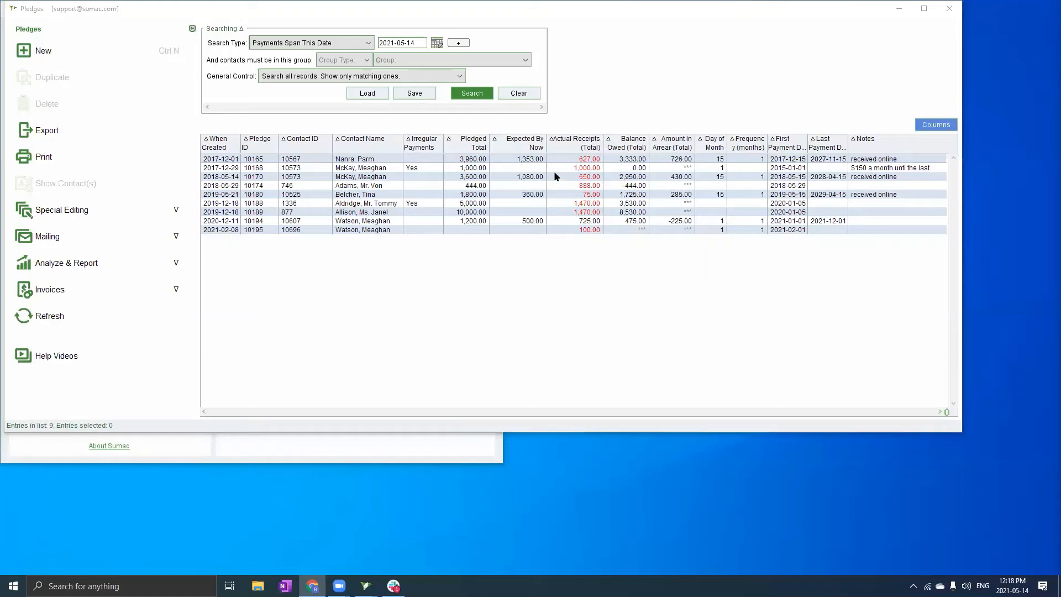
Search for pledges Due This Month, narrowing the list to three, and expand Special Editing
click(362, 43)
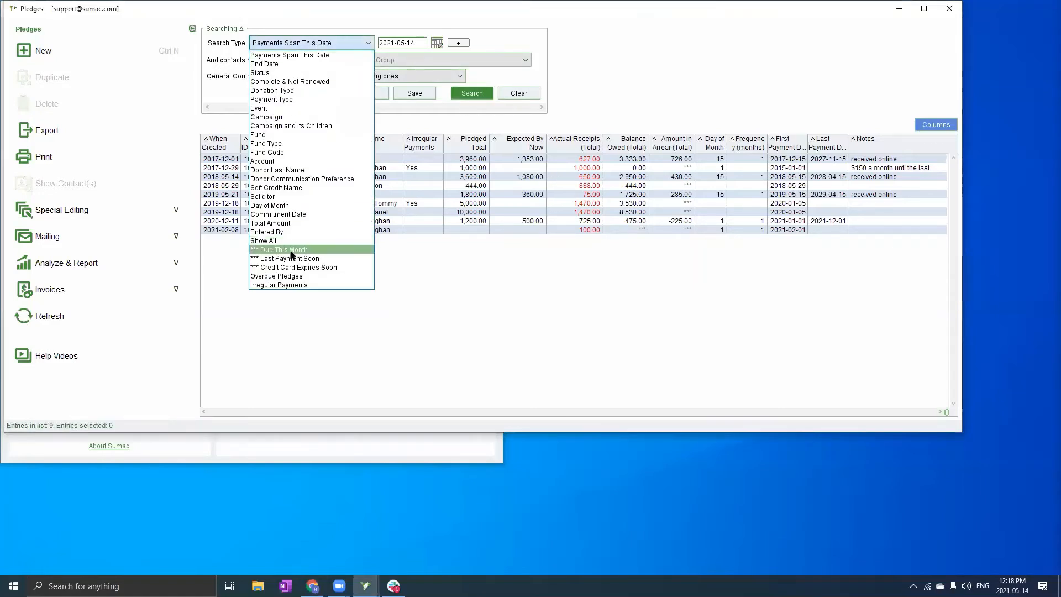
click(307, 246)
click(503, 94)
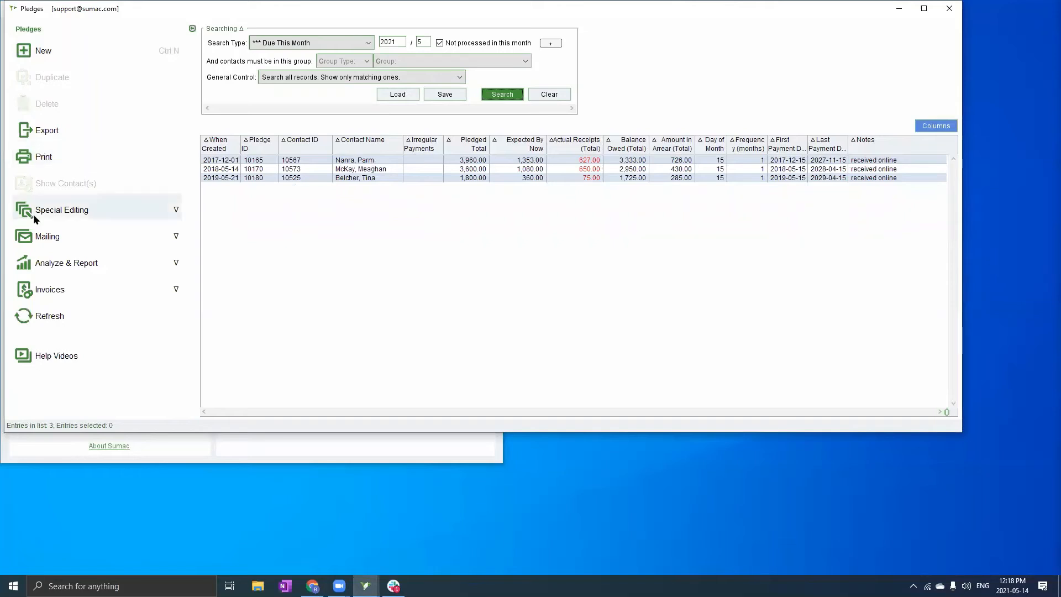
click(95, 209)
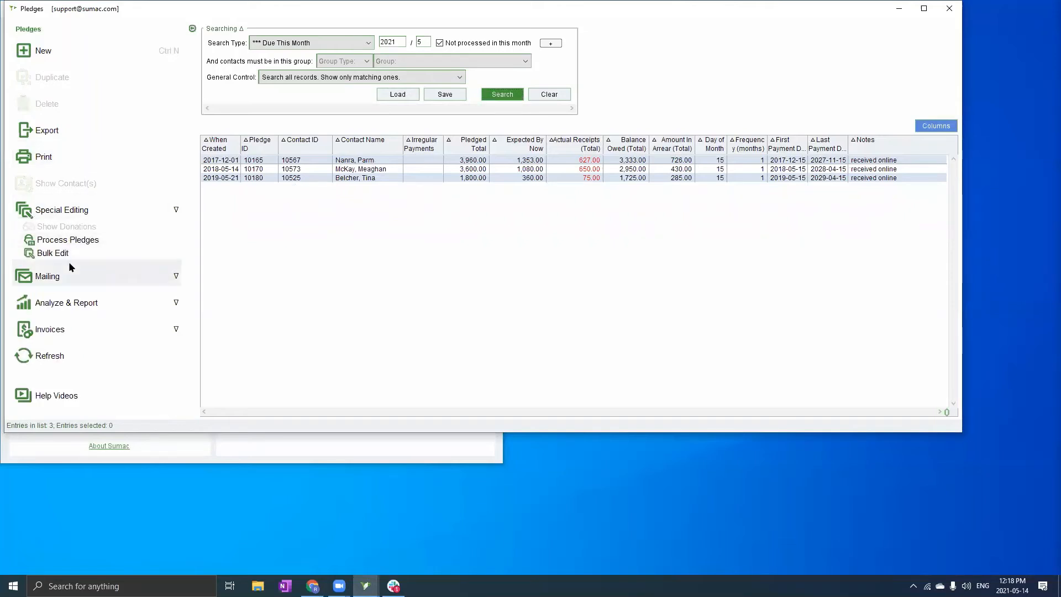
Start processing all 3 listed pledges, using today's date for donations and payments
click(79, 243)
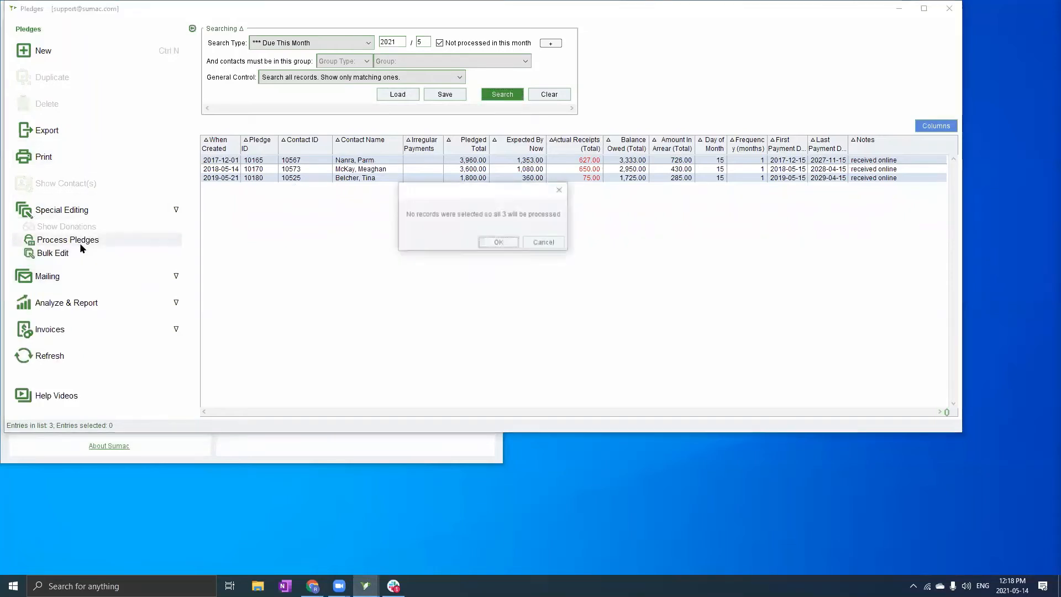
click(498, 243)
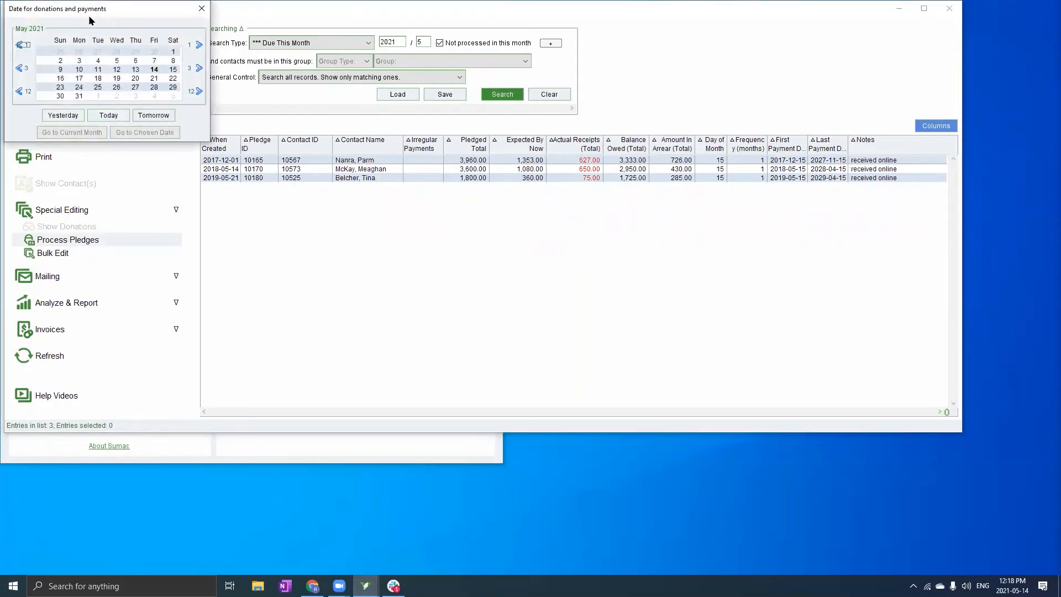
drag(91, 21, 311, 90)
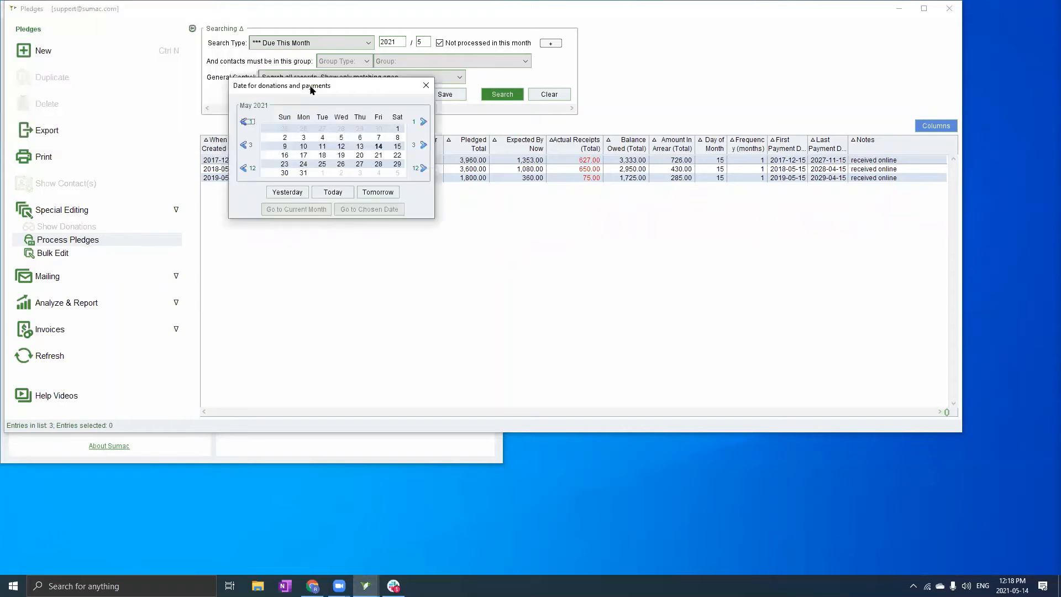
drag(314, 88, 262, 101)
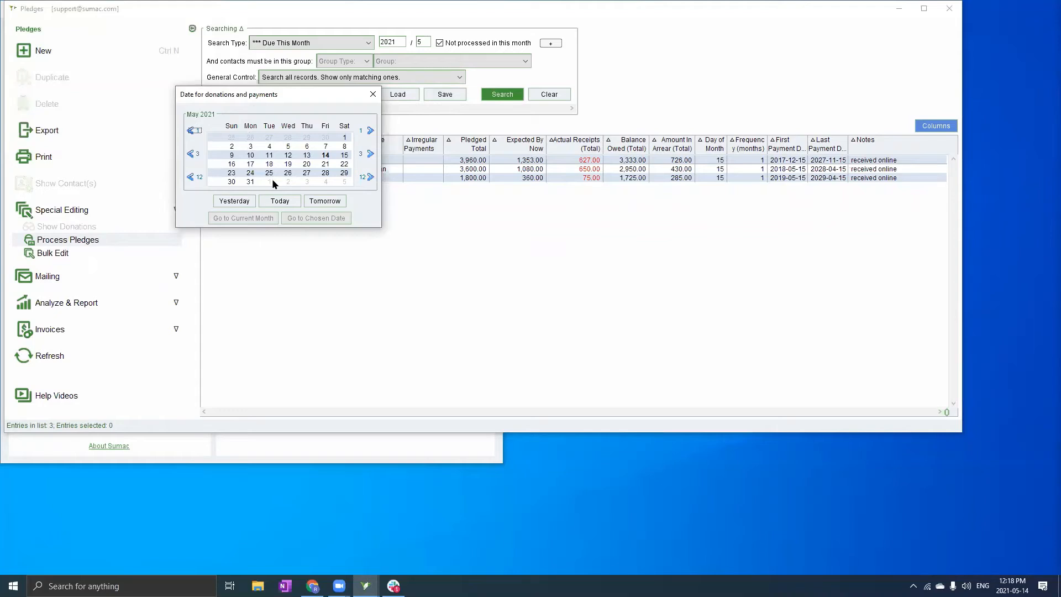
click(276, 201)
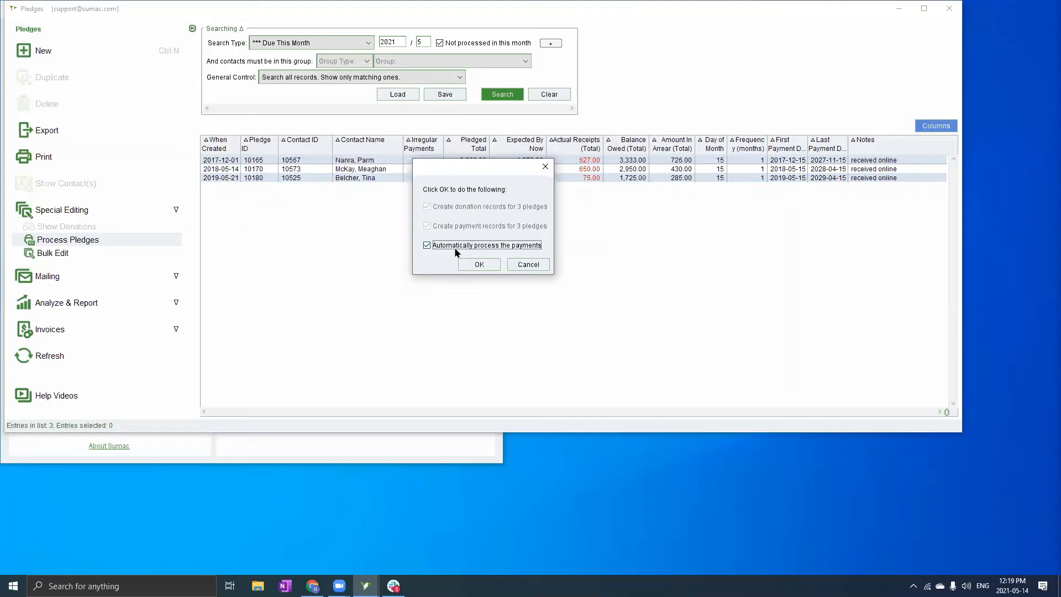
Confirm creating donations and automatically processed payments for the 3 due pledges
key(alt+Tab)
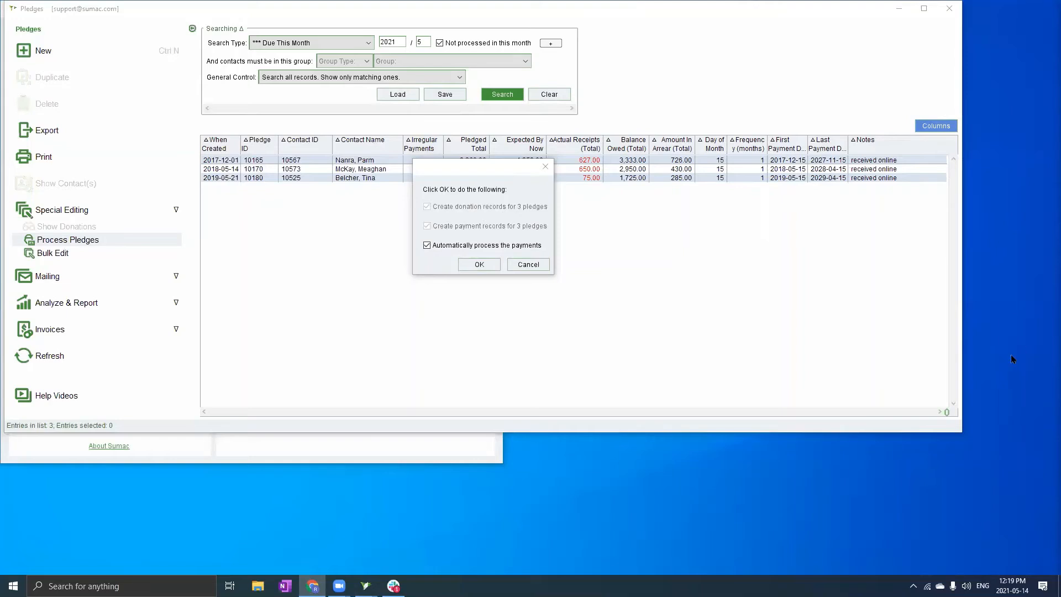
click(485, 265)
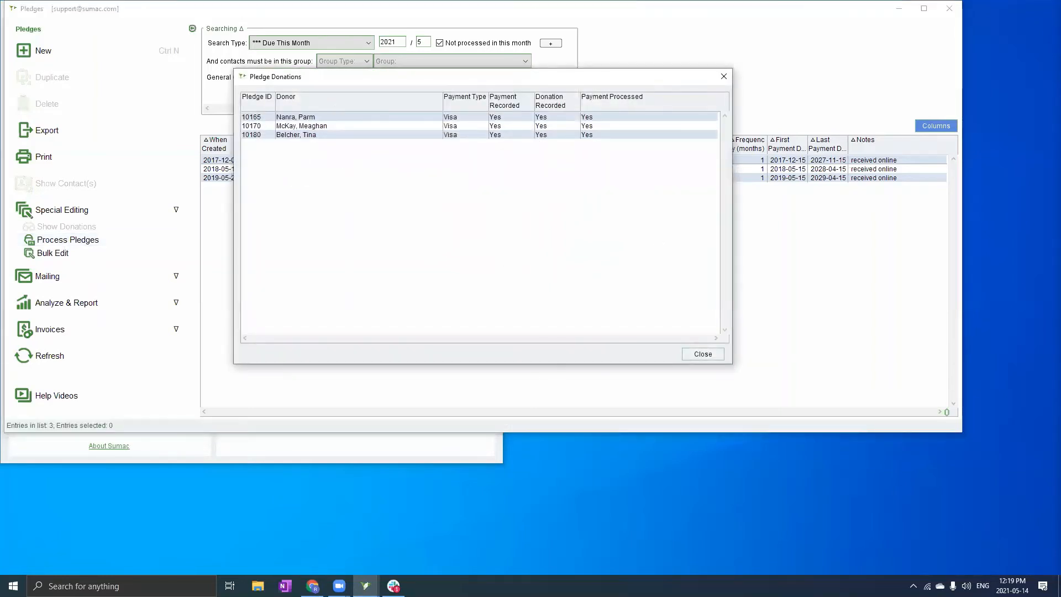
Close the Pledge Donations summary to return to the Pledges list
key(alt+Tab)
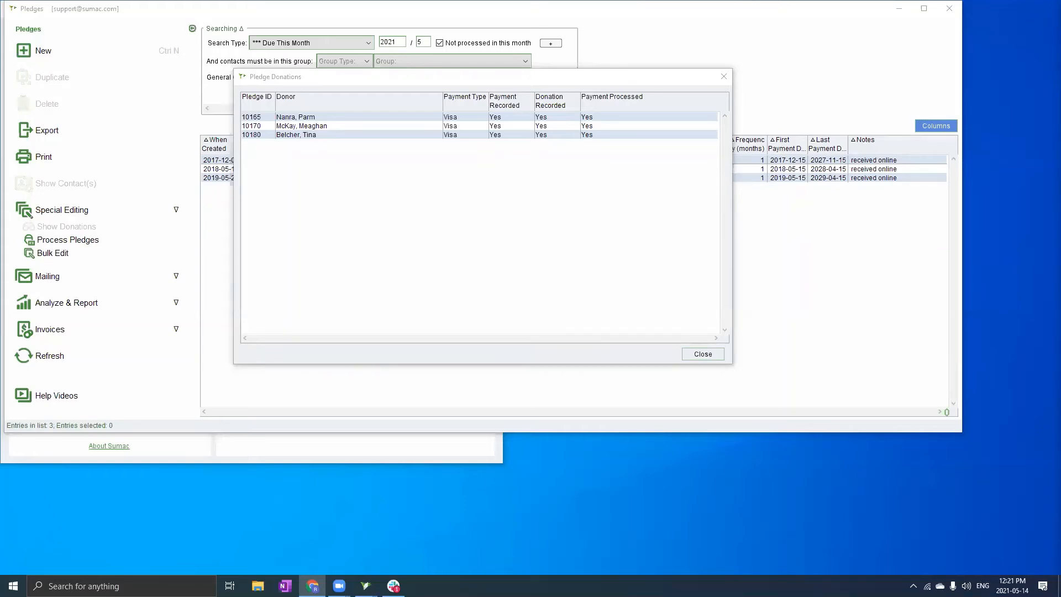
click(703, 354)
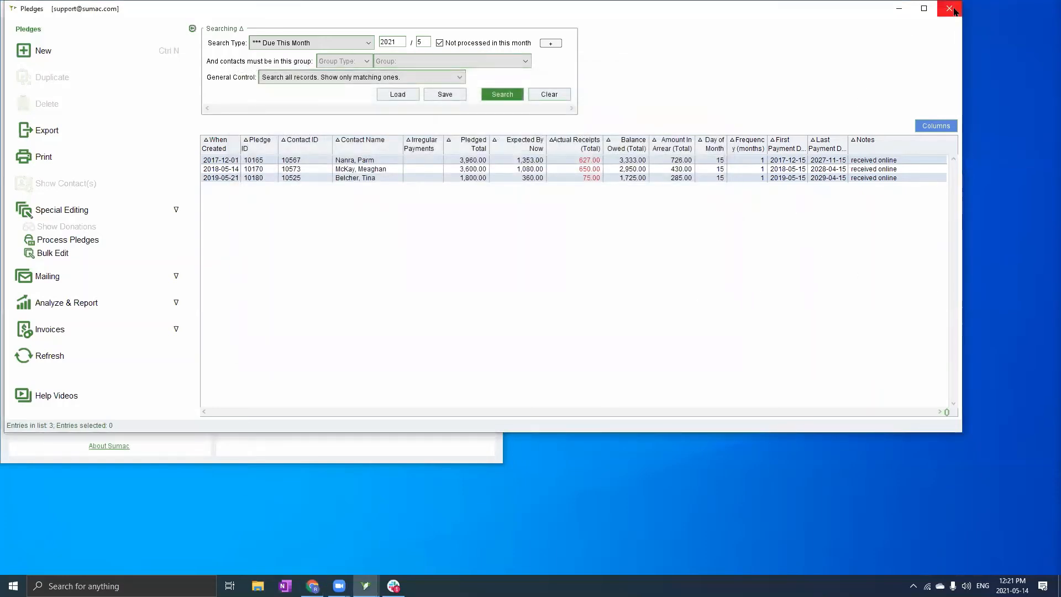
Close the Pledges window and open Preferences from Utilities > Customize Database
key(Escape)
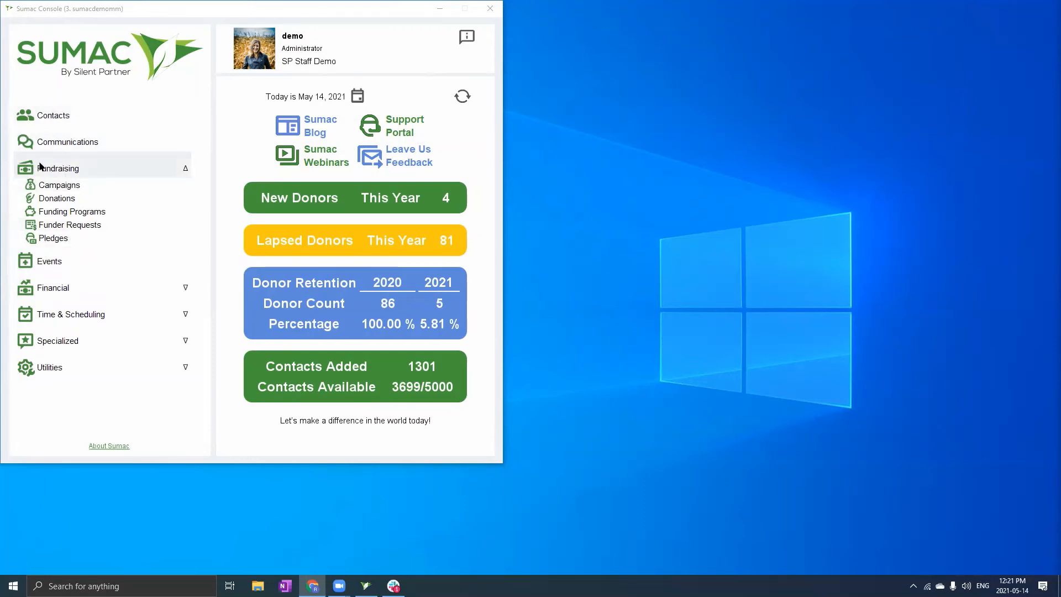
click(97, 360)
click(84, 331)
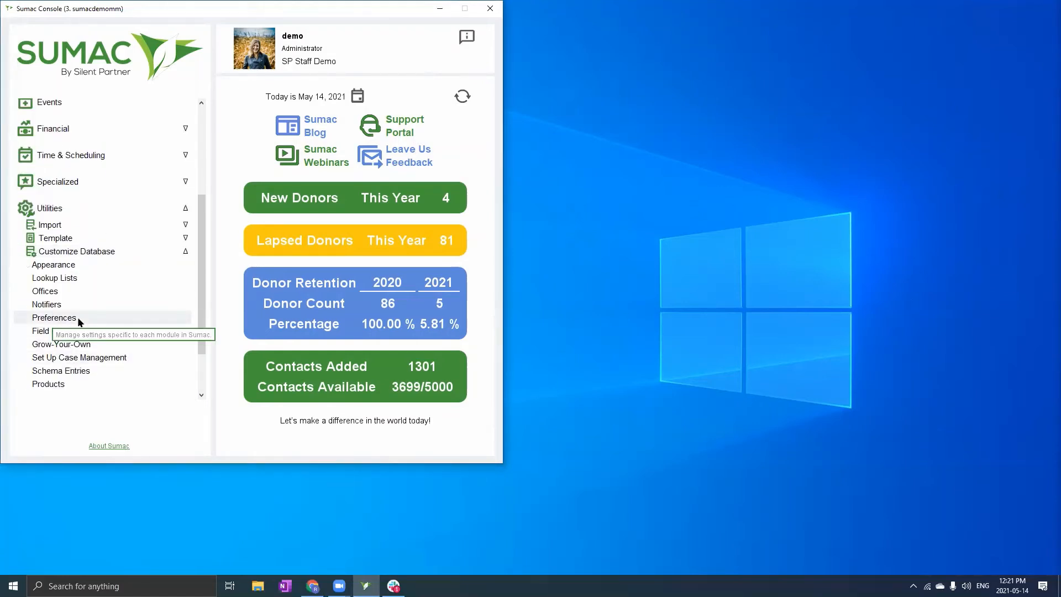
click(54, 319)
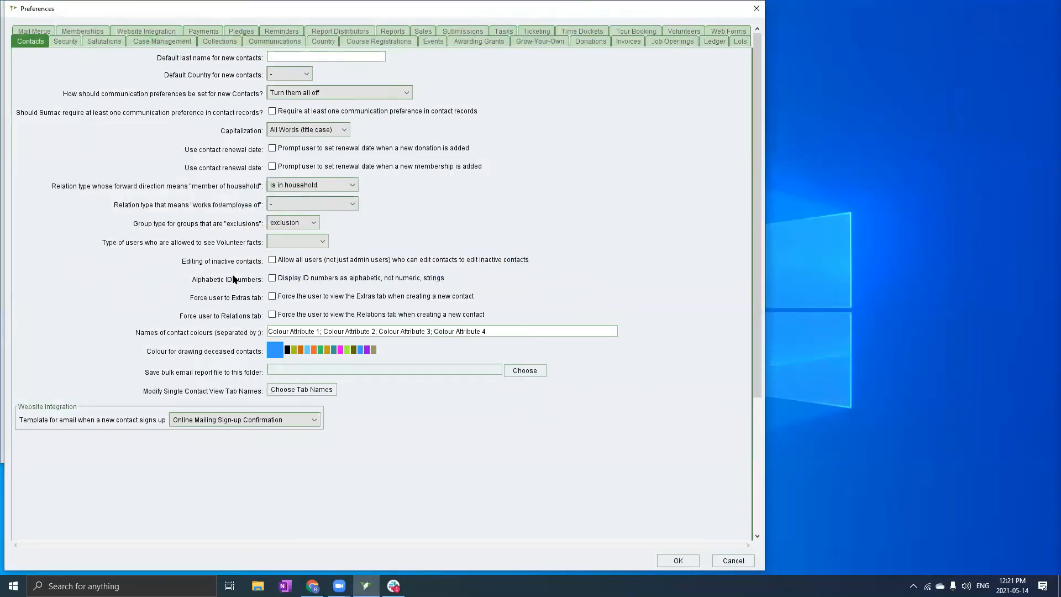
Display the Pledges preferences, showing auto-pledge enabled with a 09:00 AM run time
click(235, 31)
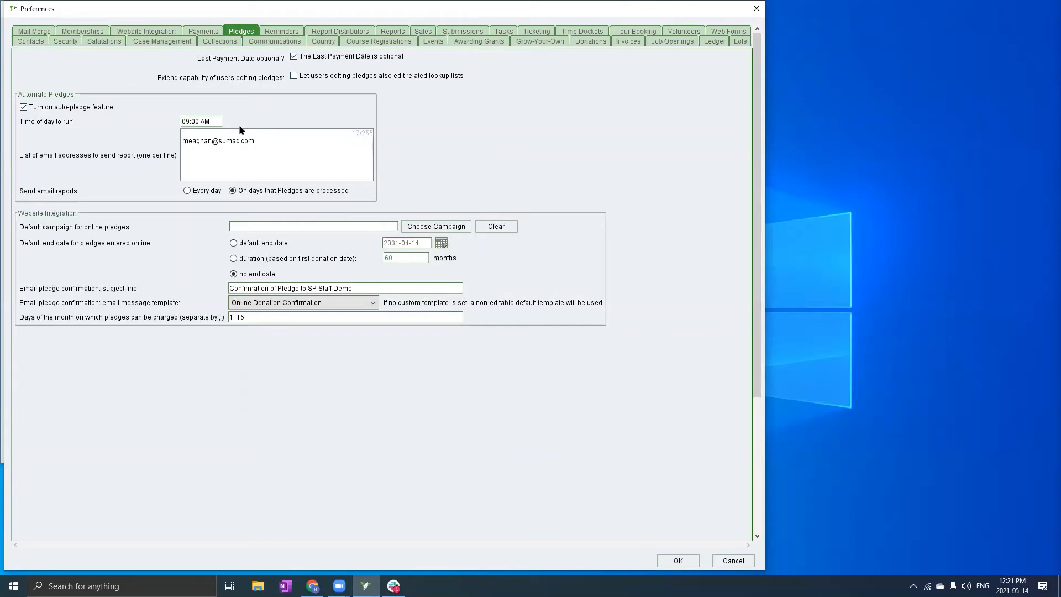
Review the auto-pledge and online pledge settings, then cancel Preferences without saving
key(alt+Tab)
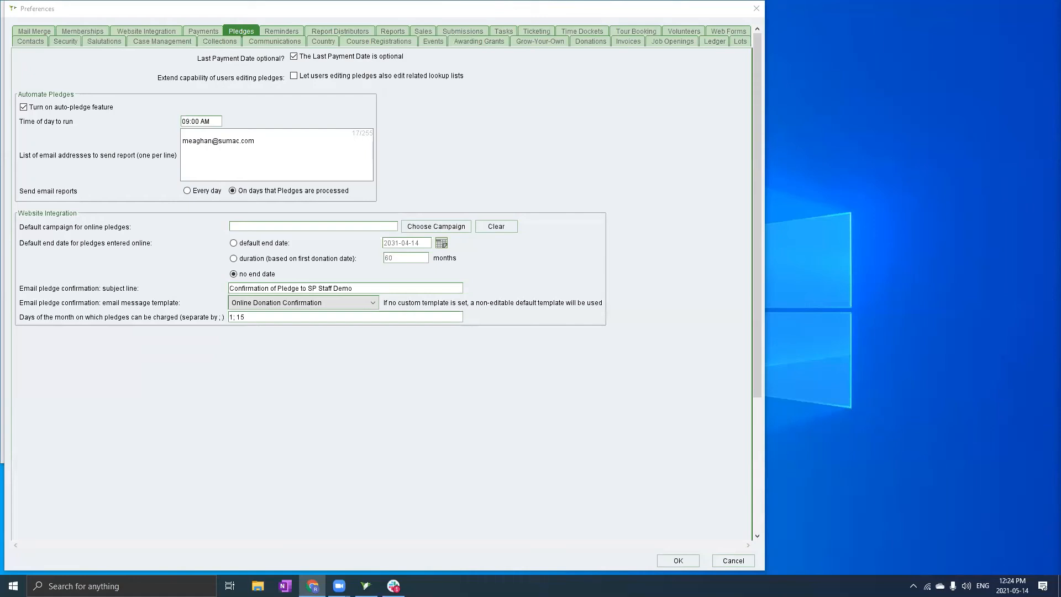
click(734, 560)
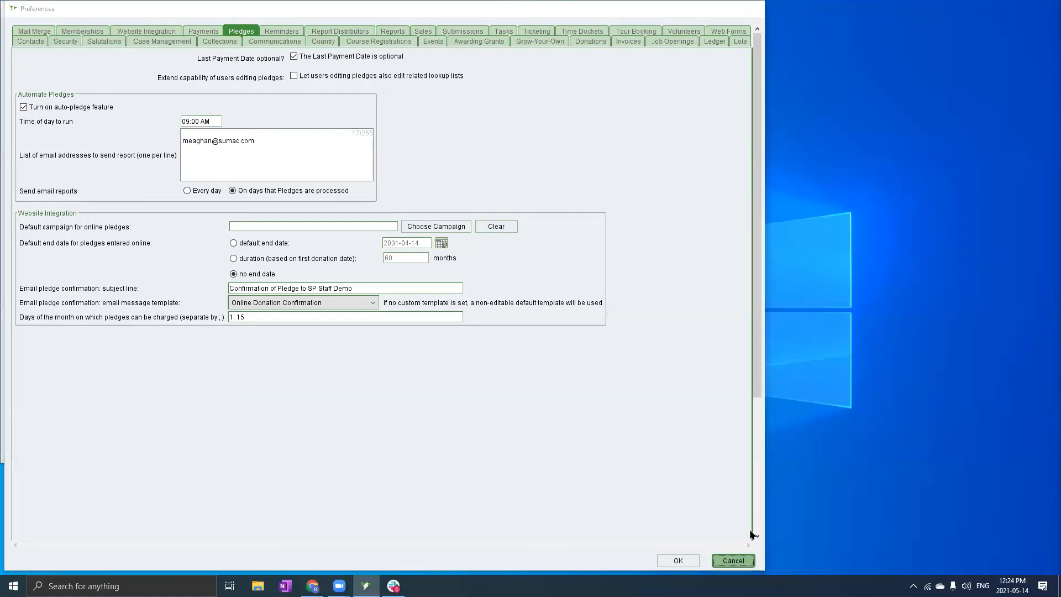
From Fundraising > Pledges, run the Automated Pledge Processing report under Analyze & Report
scroll(83, 210, up, 3)
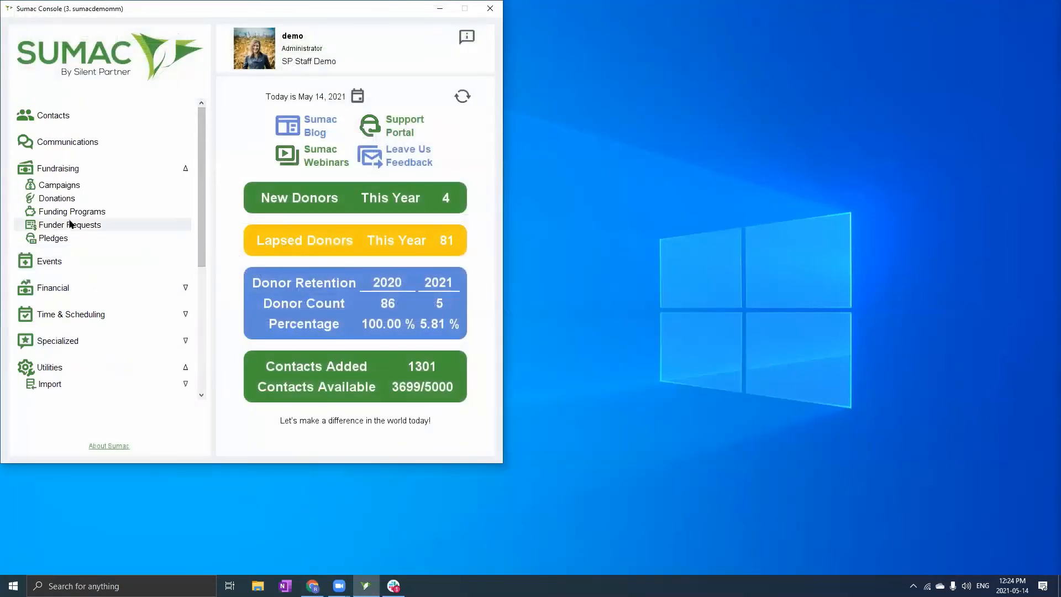
click(59, 239)
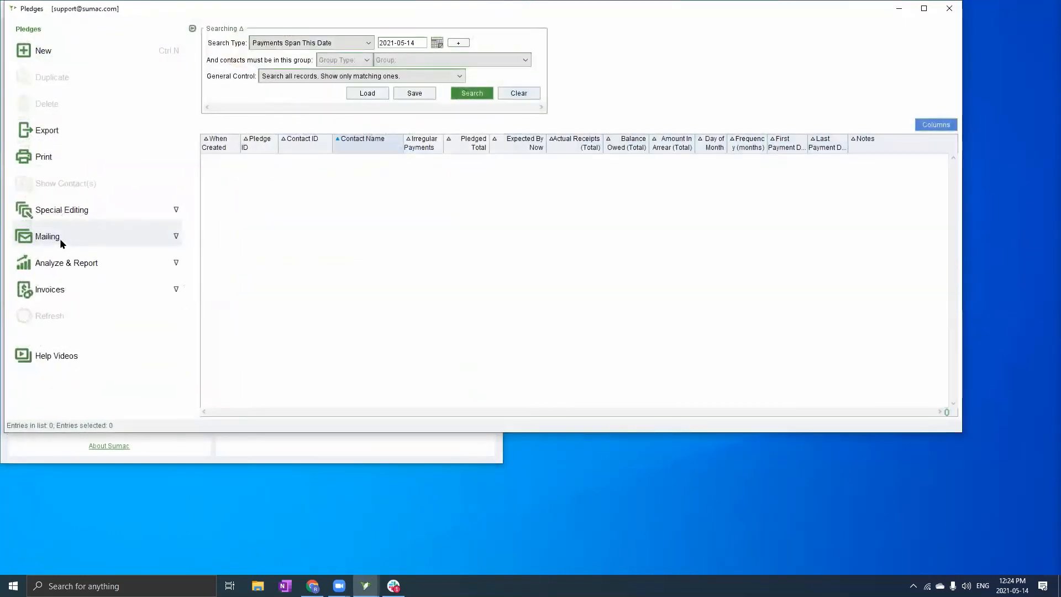
click(74, 264)
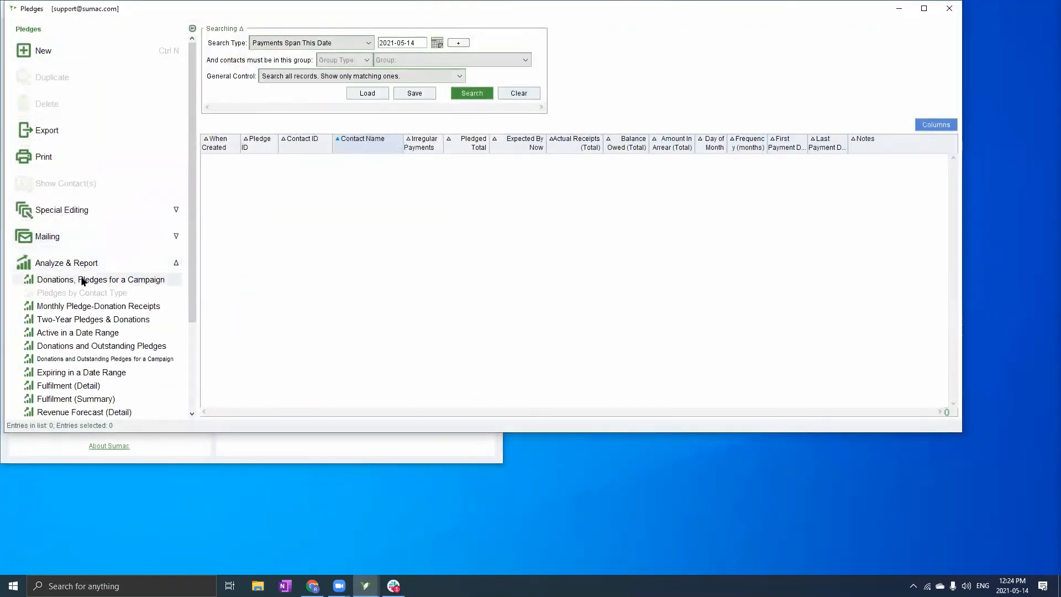
scroll(91, 279, down, 3)
scroll(100, 281, down, 1)
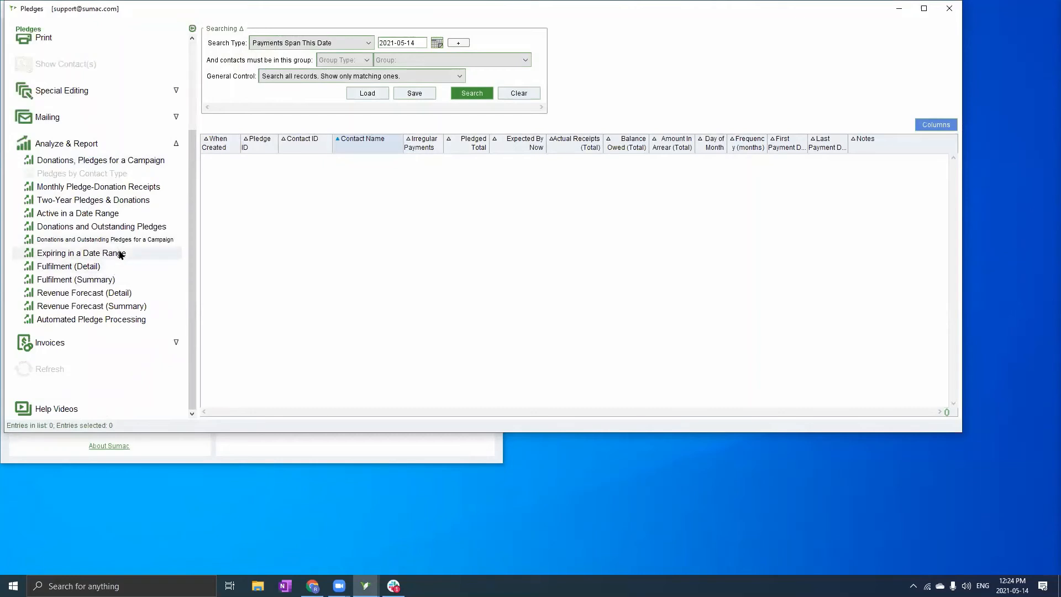
click(117, 321)
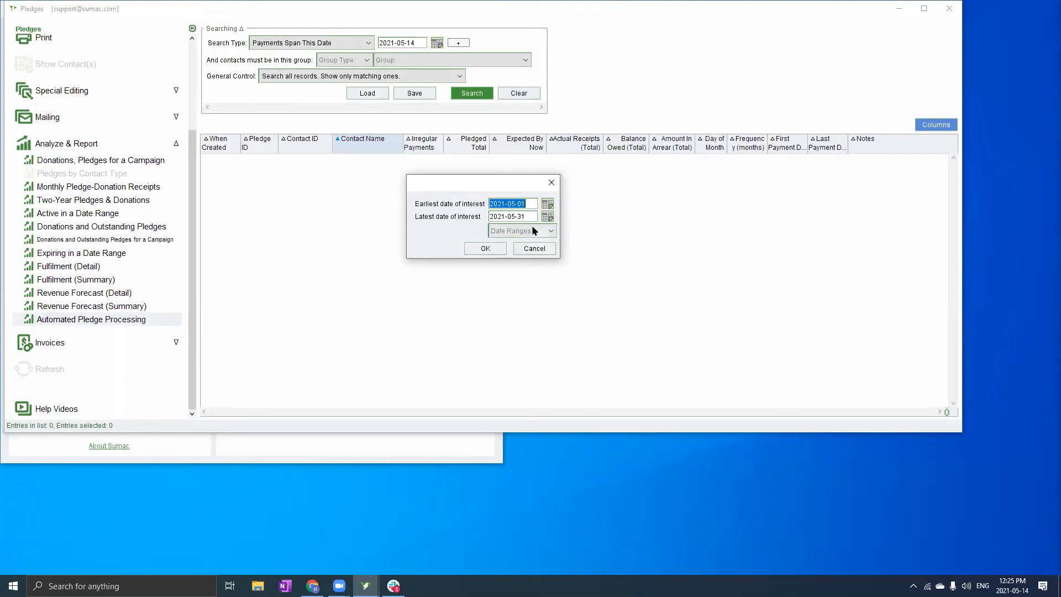
Run the report for 2021-05-01 to 2021-05-31 and enlarge its window to show more columns
click(494, 250)
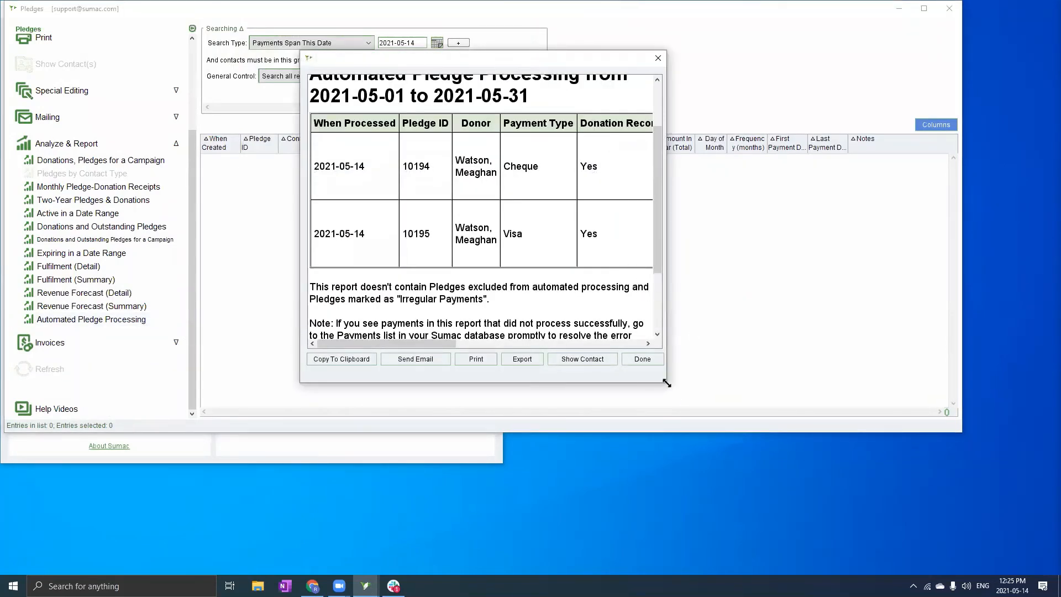
drag(667, 382, 864, 488)
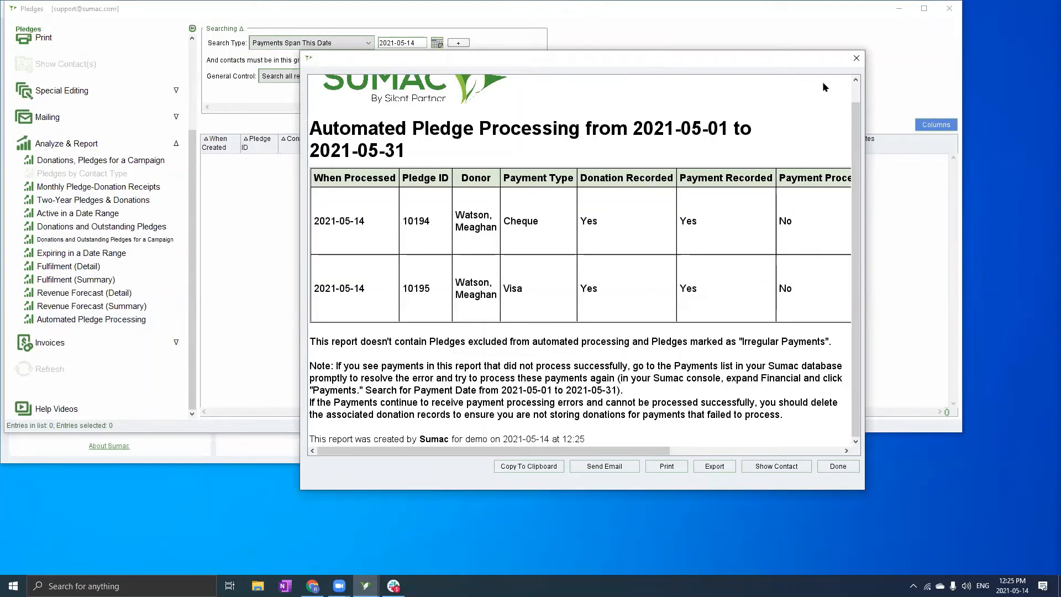
Close the Automated Pledge Processing report window, leaving the empty Pledges list
click(856, 59)
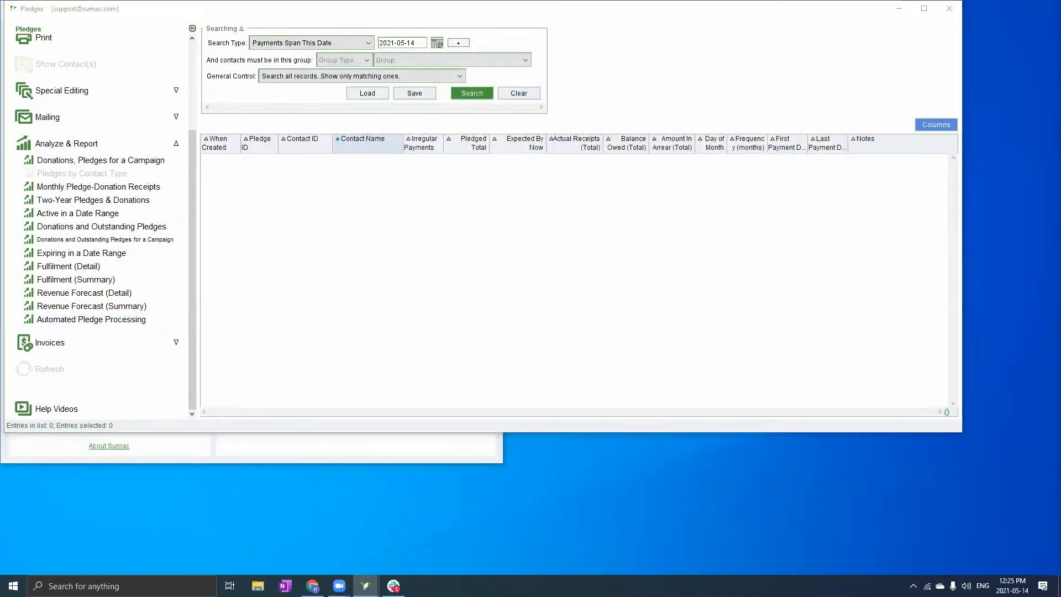
key(alt+Tab)
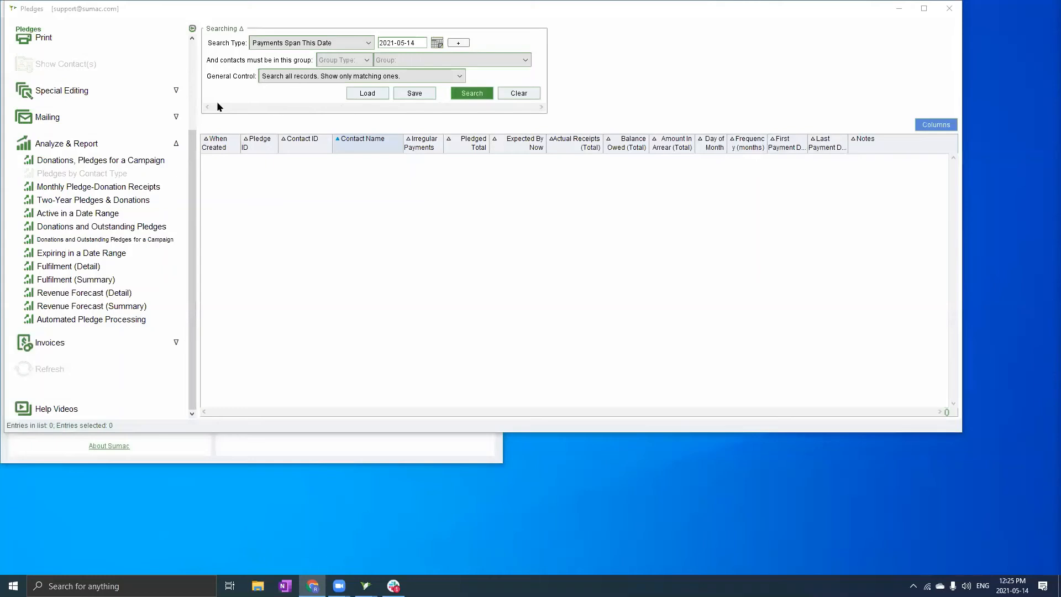
scroll(71, 41, up, 3)
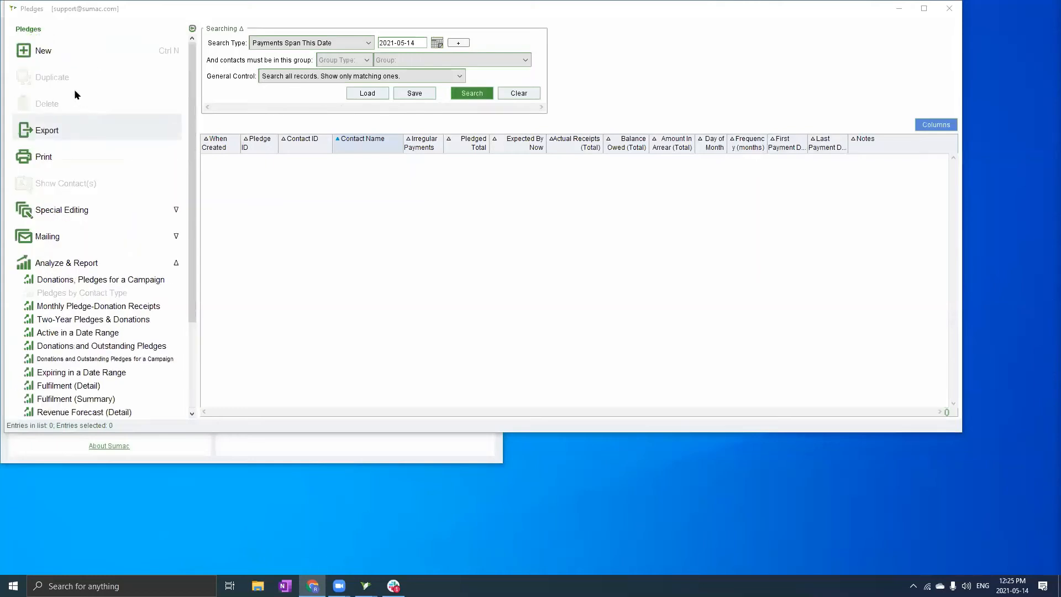
click(53, 51)
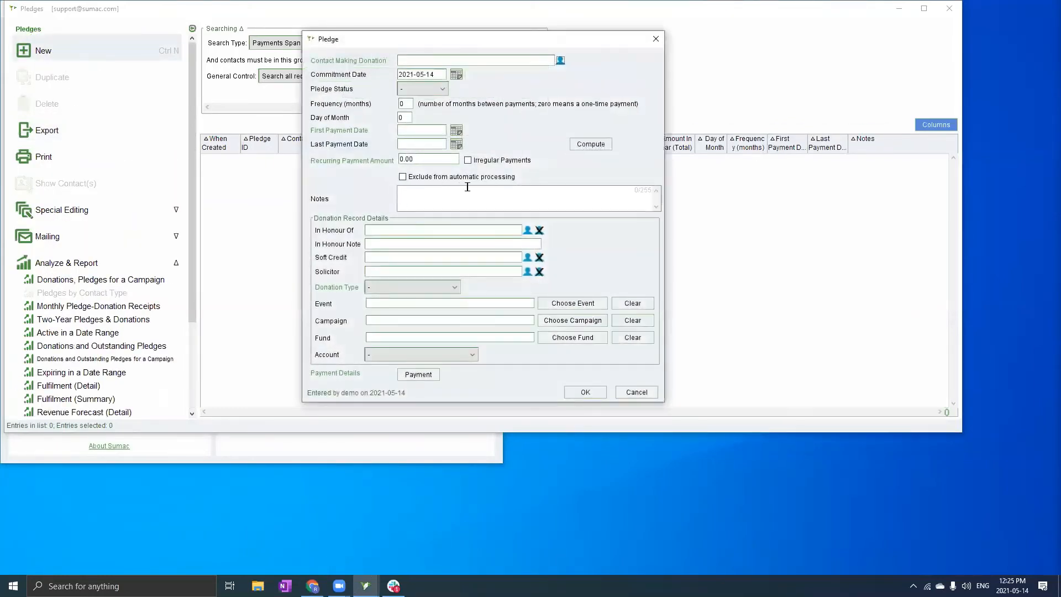
click(403, 177)
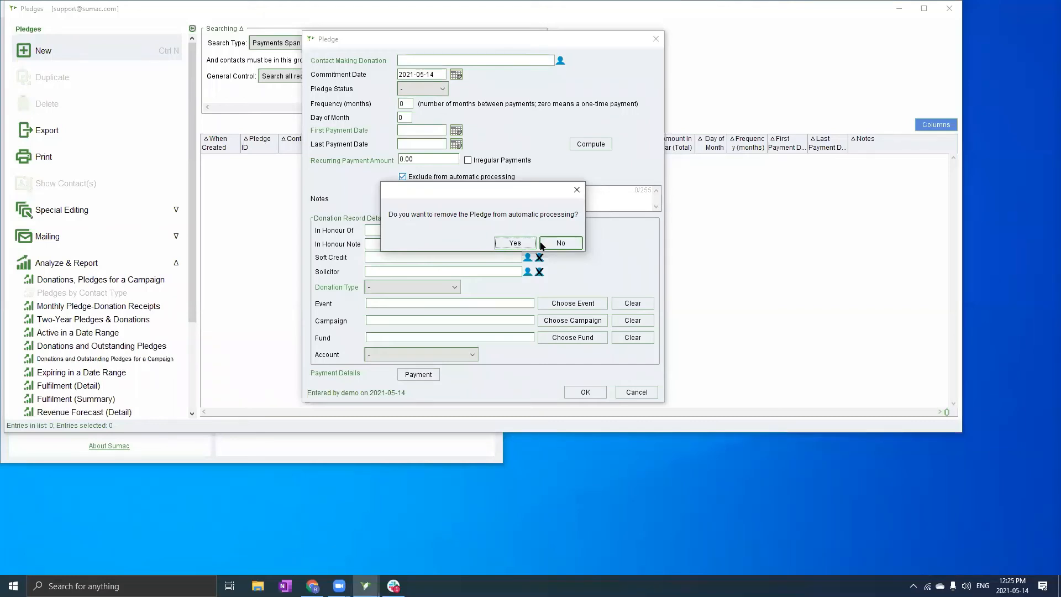
click(514, 243)
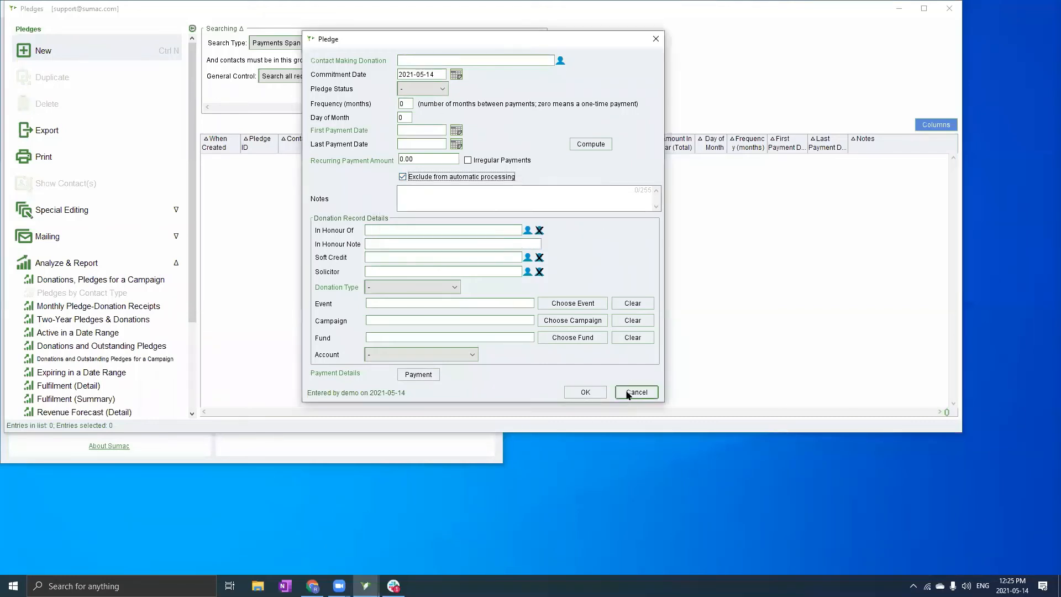
key(alt+Tab)
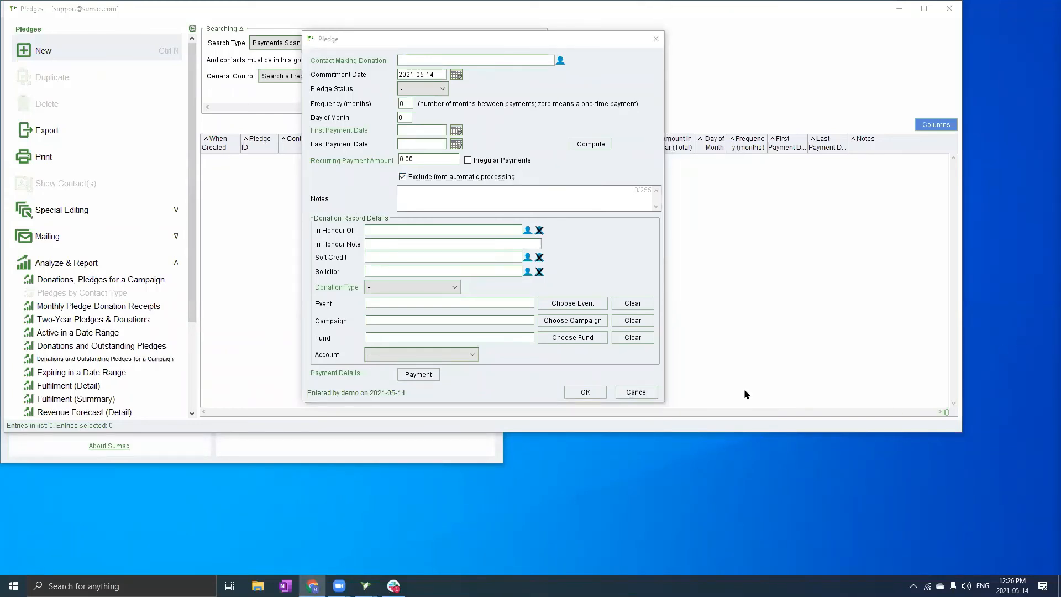
click(637, 392)
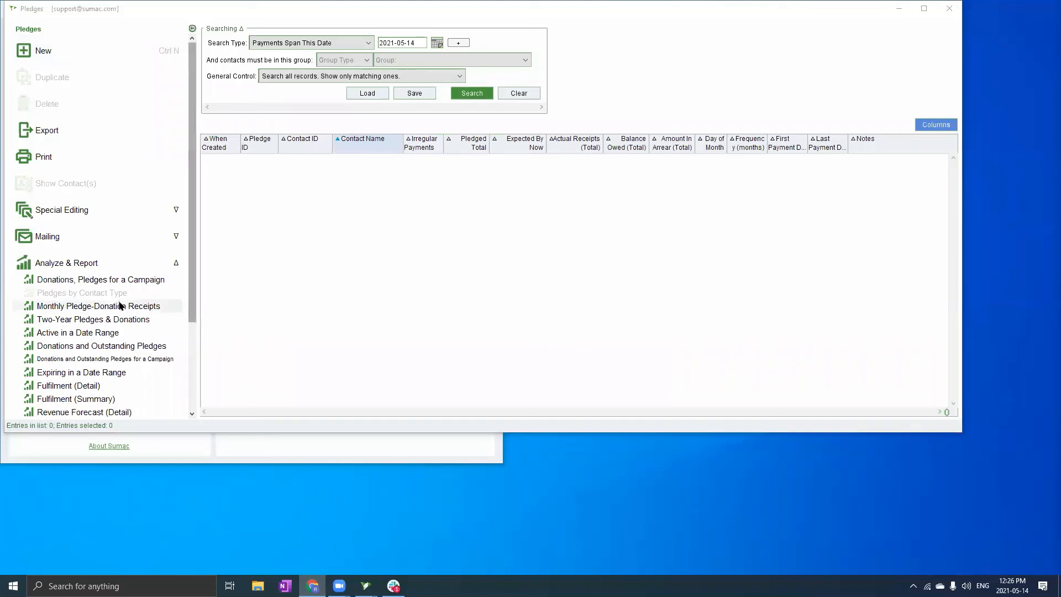
scroll(95, 268, down, 3)
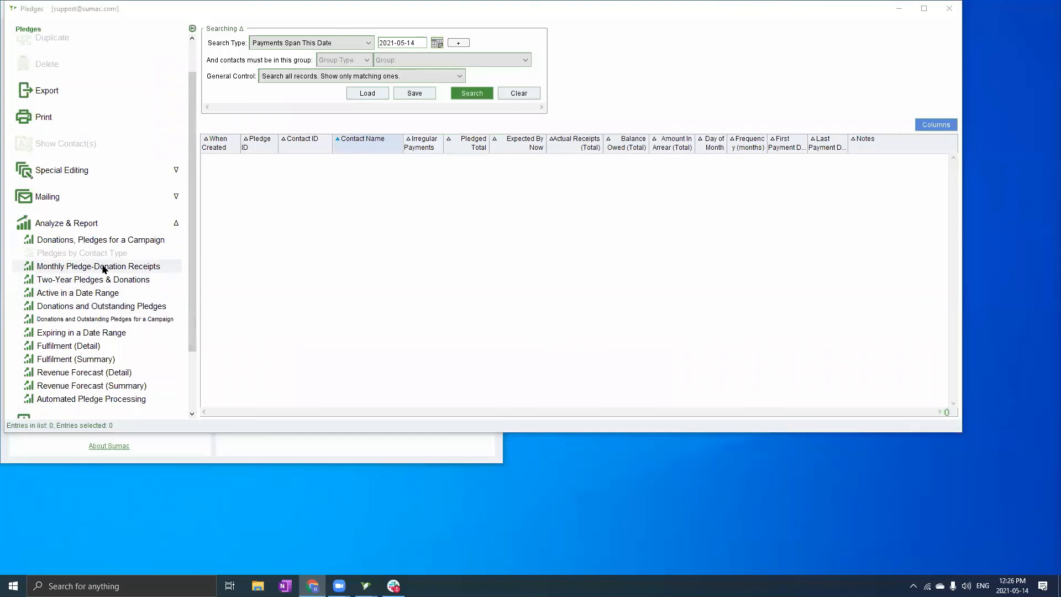
click(104, 267)
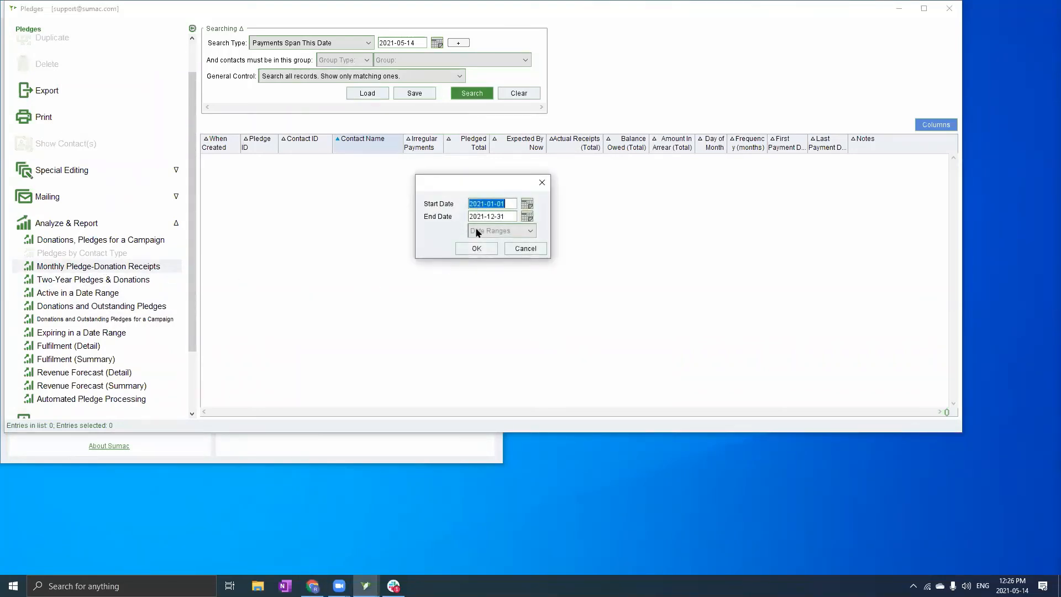
click(477, 249)
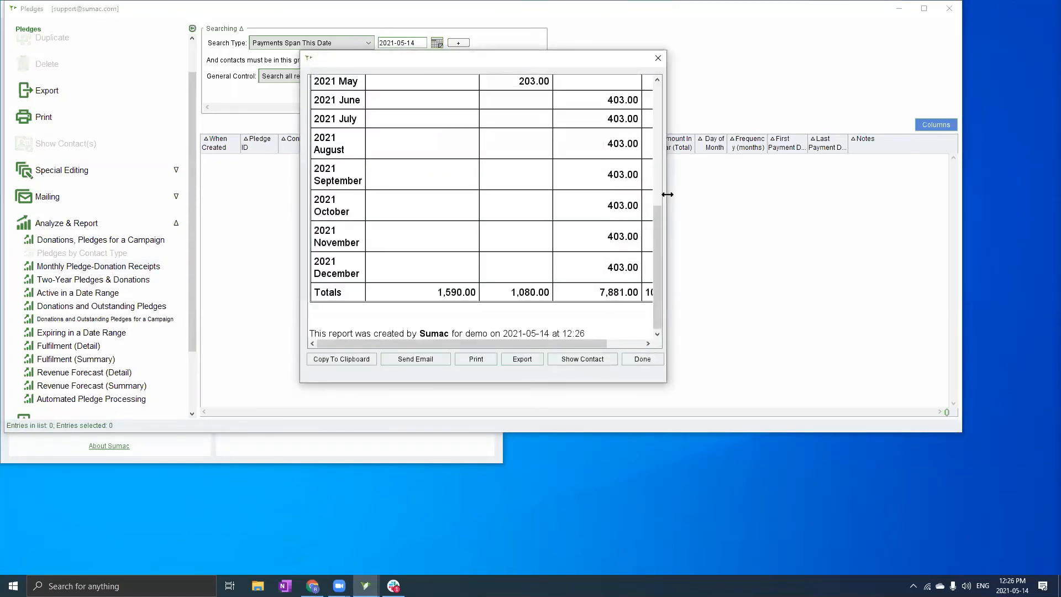
drag(669, 194, 770, 172)
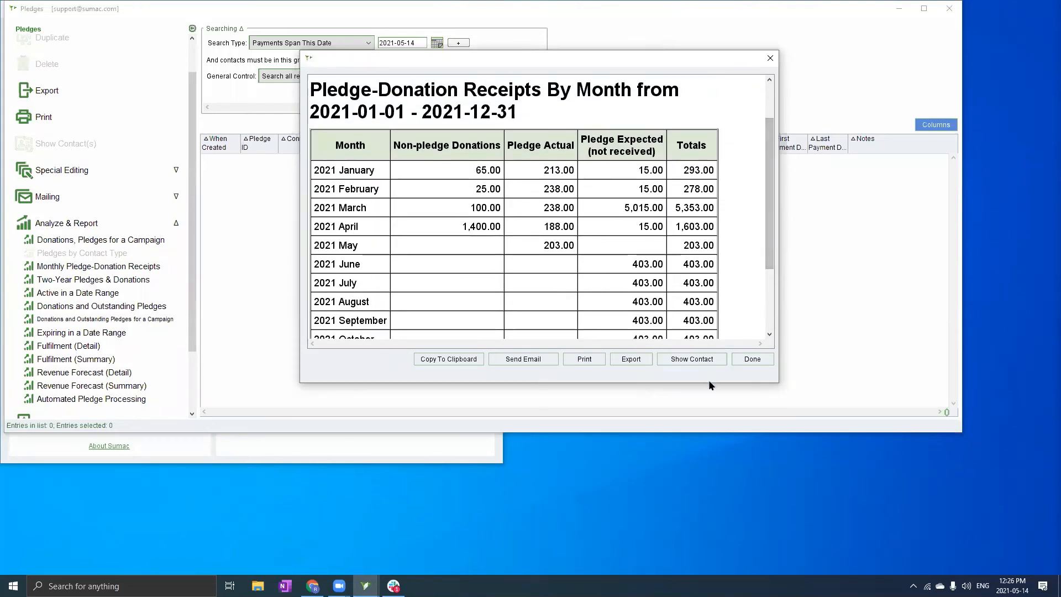
drag(706, 383, 706, 477)
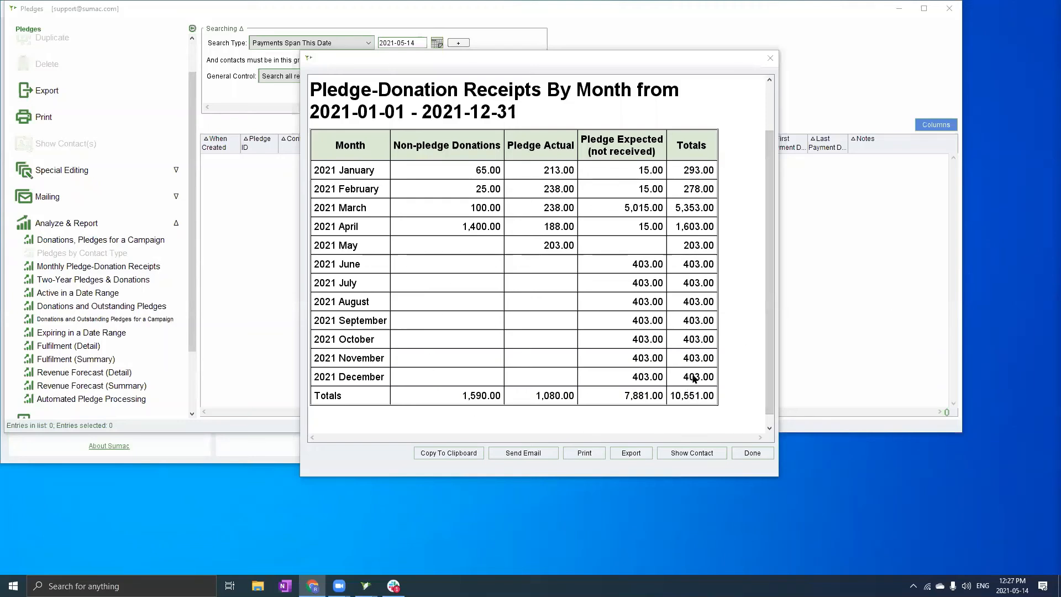
click(758, 451)
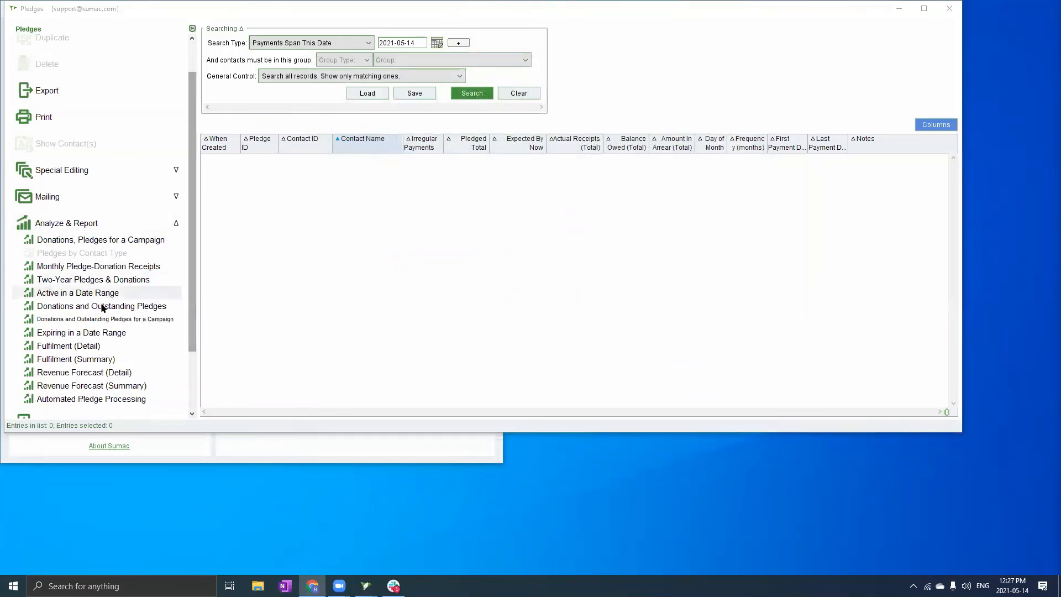
scroll(102, 310, down, 1)
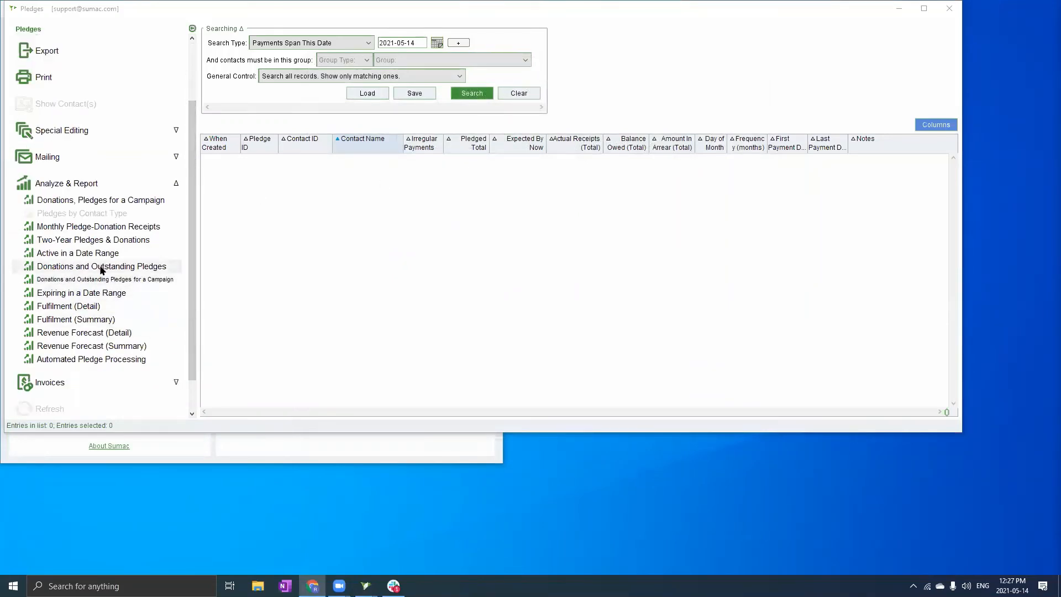
click(101, 268)
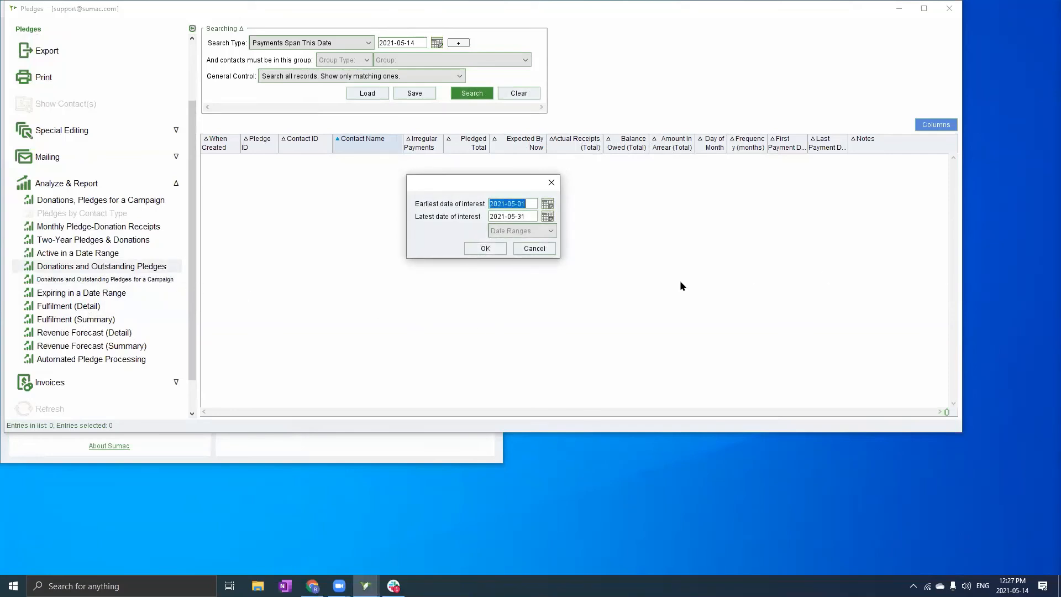
click(490, 248)
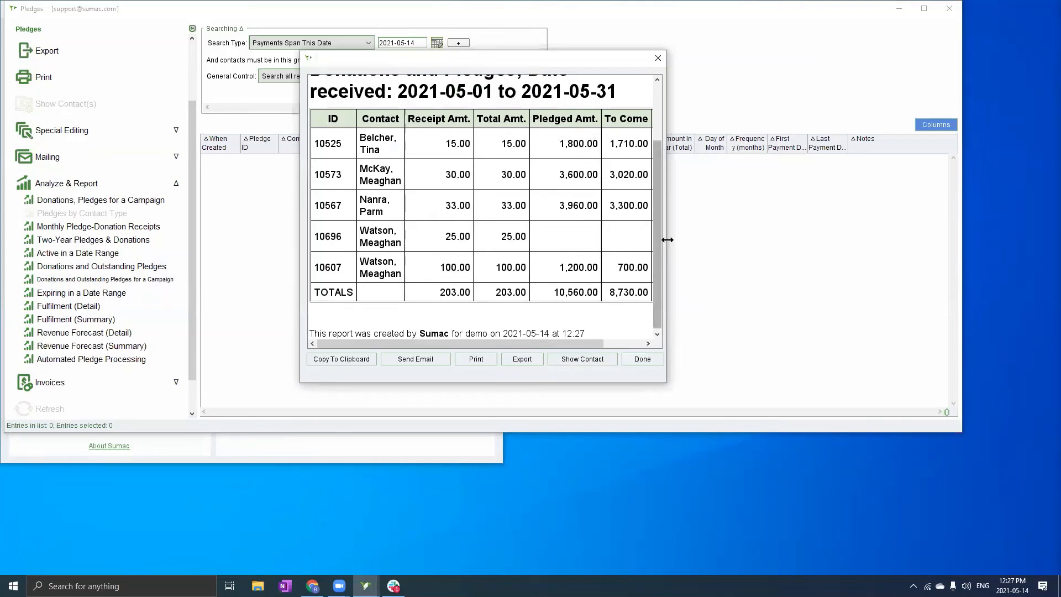
drag(667, 239, 840, 255)
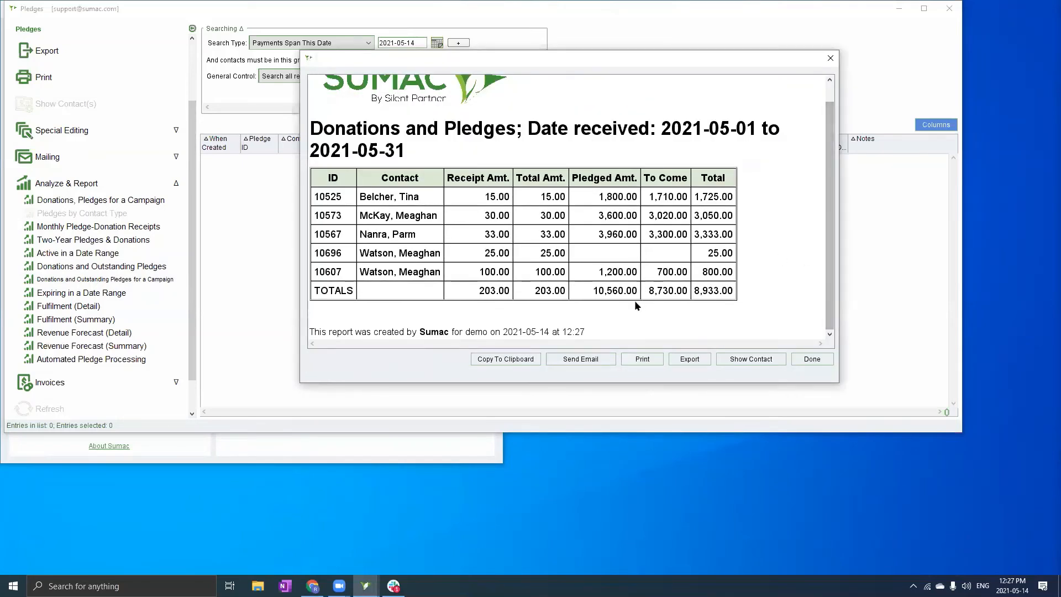
scroll(637, 305, up, 1)
scroll(637, 306, down, 1)
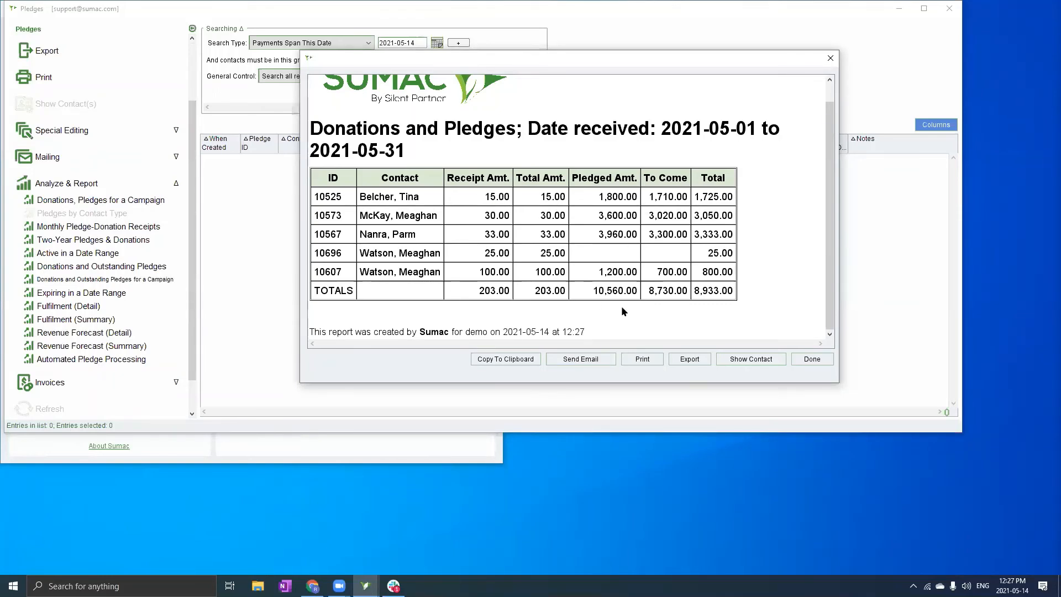
click(810, 358)
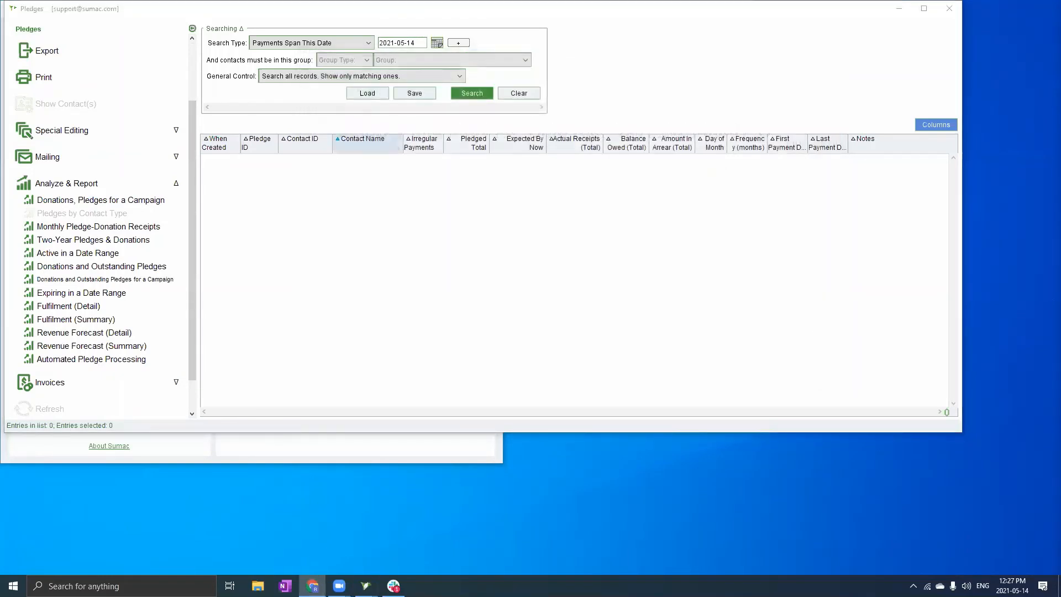
click(105, 319)
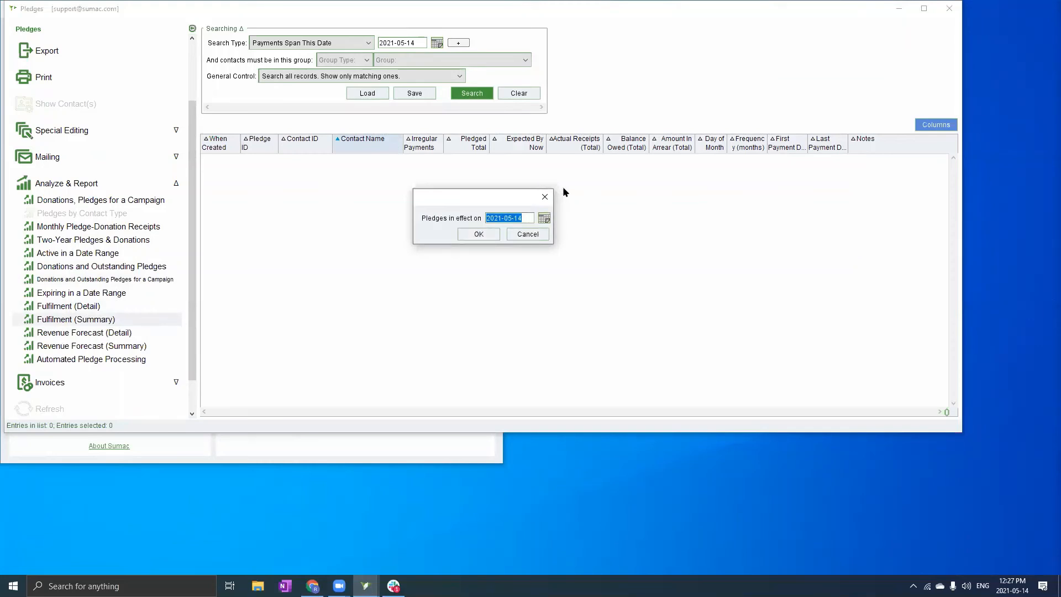
click(479, 235)
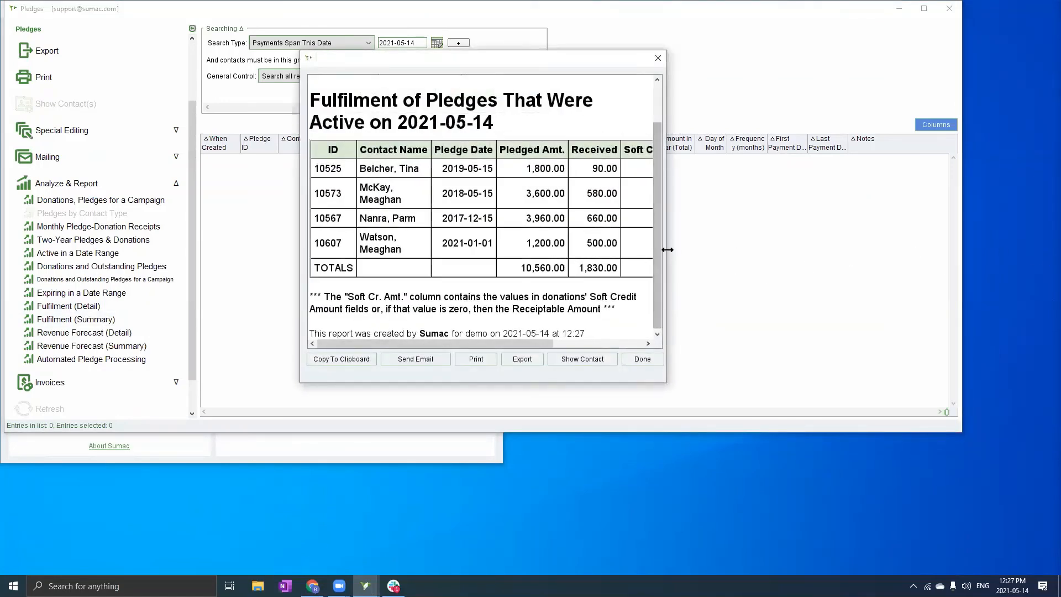
drag(670, 246, 914, 272)
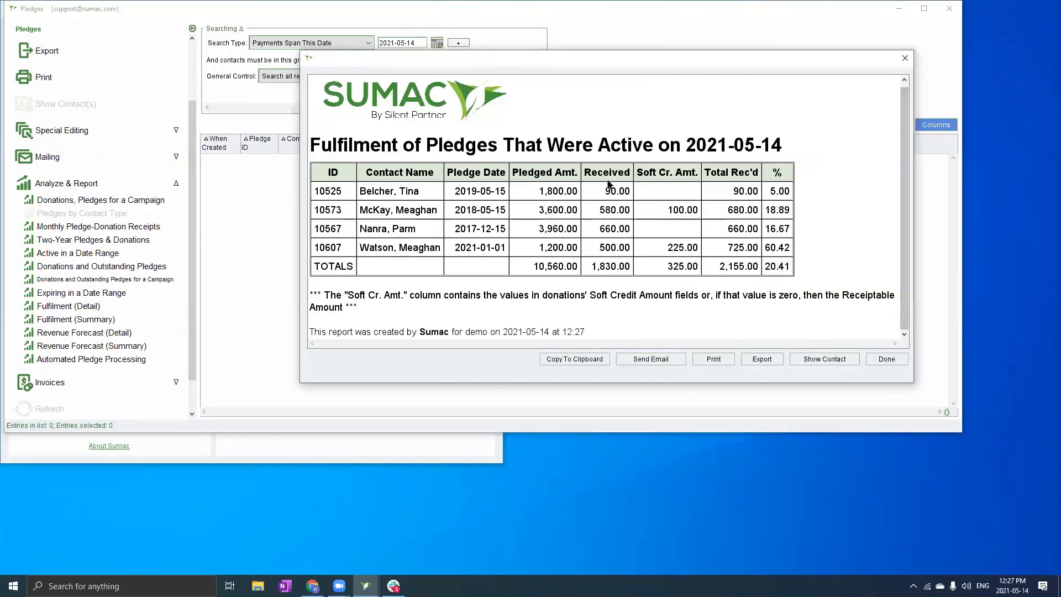
click(887, 359)
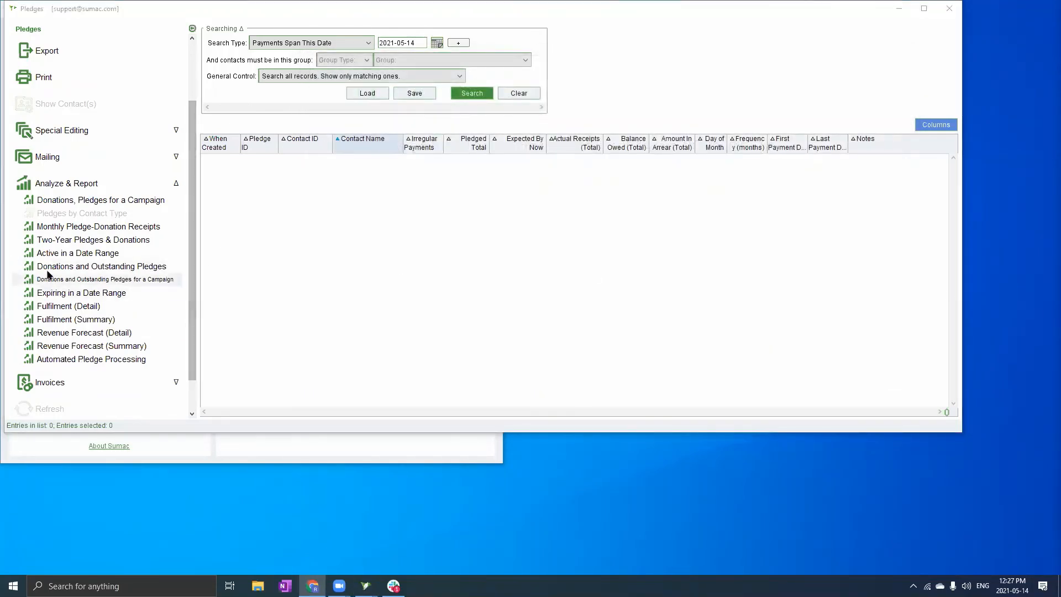
Run the Revenue Forecast (Summary) for Next Month (June 2021), enlarge it, then close it
click(84, 350)
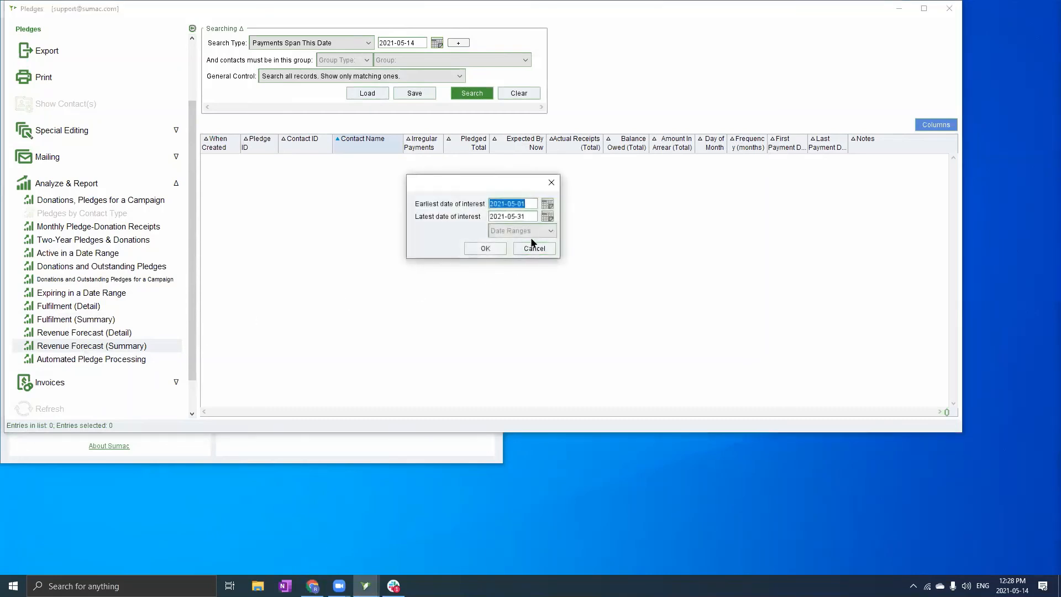
click(545, 203)
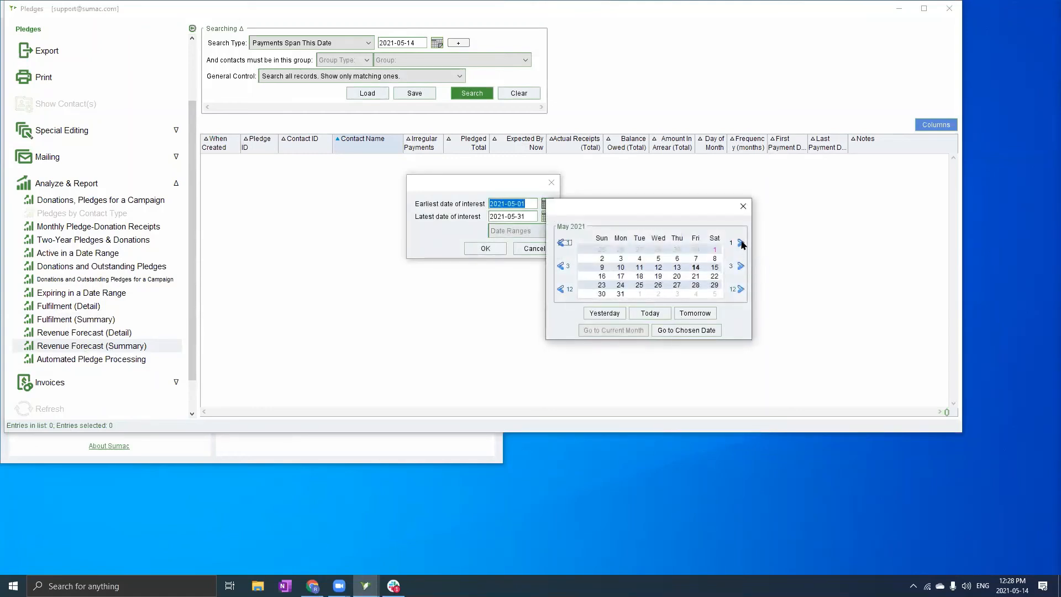
click(743, 206)
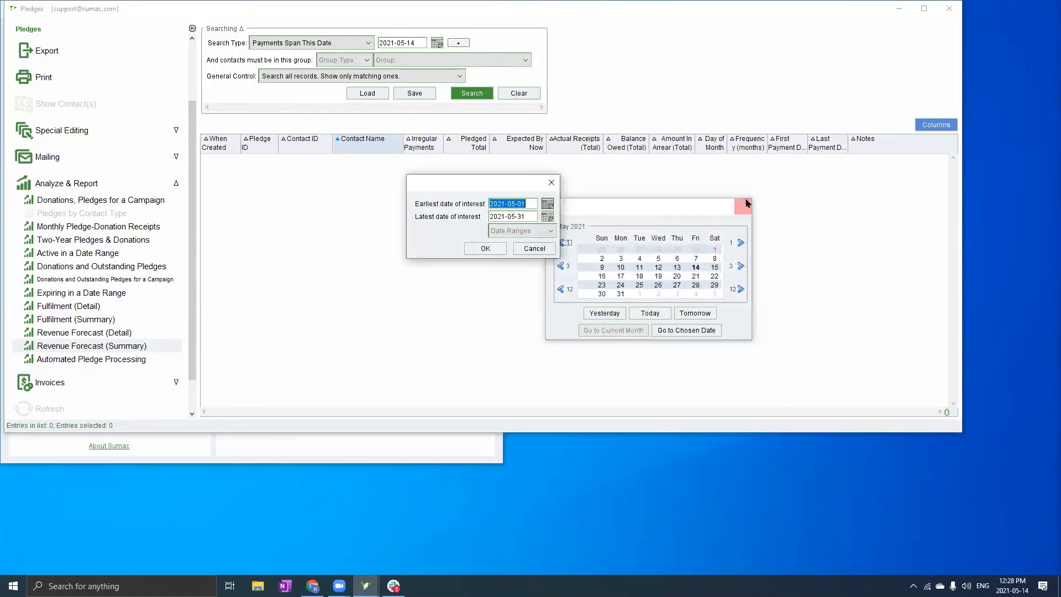
click(508, 235)
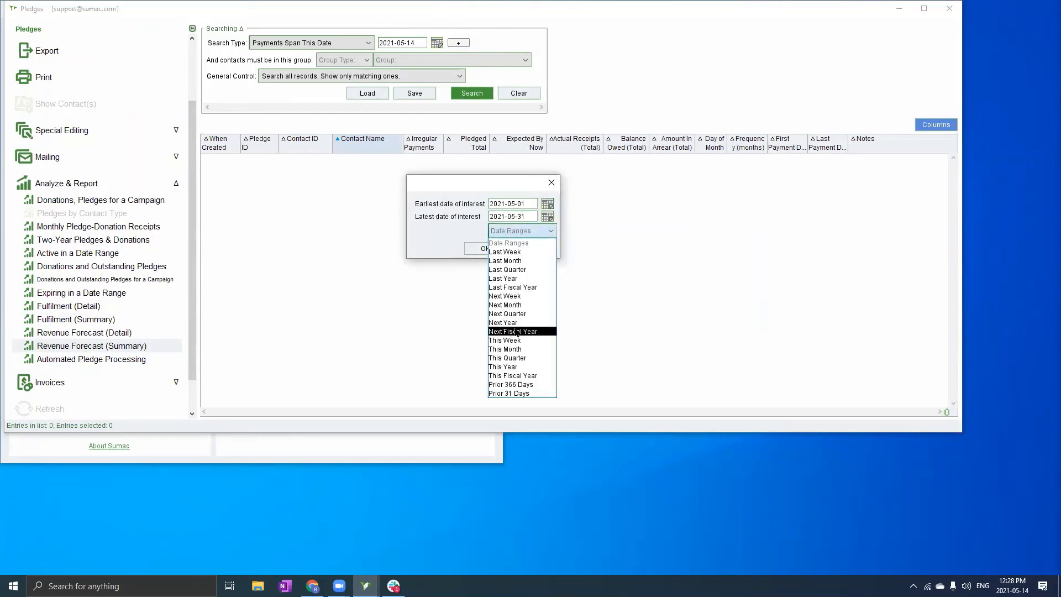
click(522, 305)
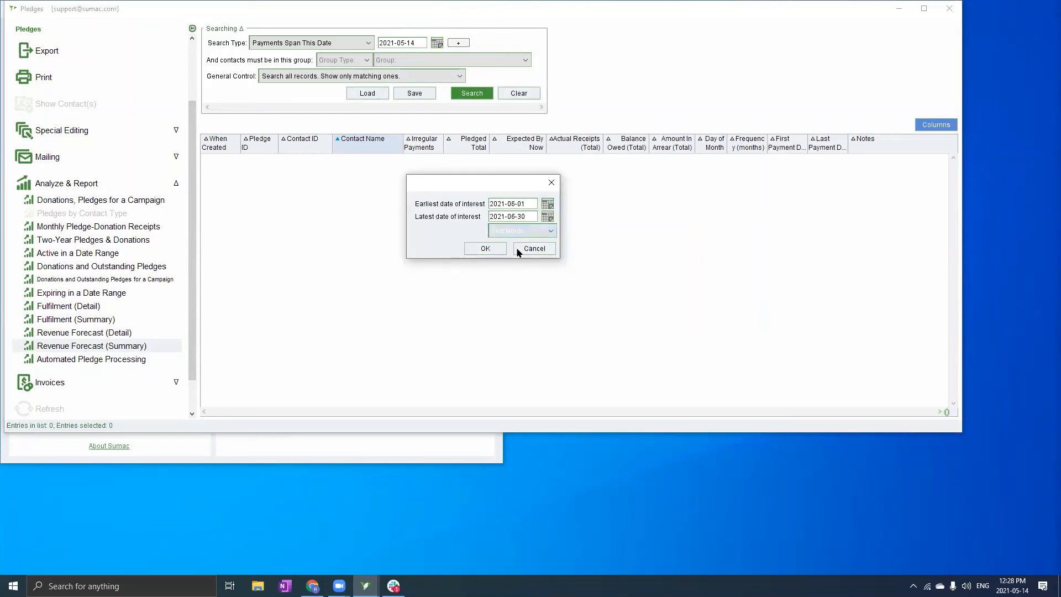
click(482, 248)
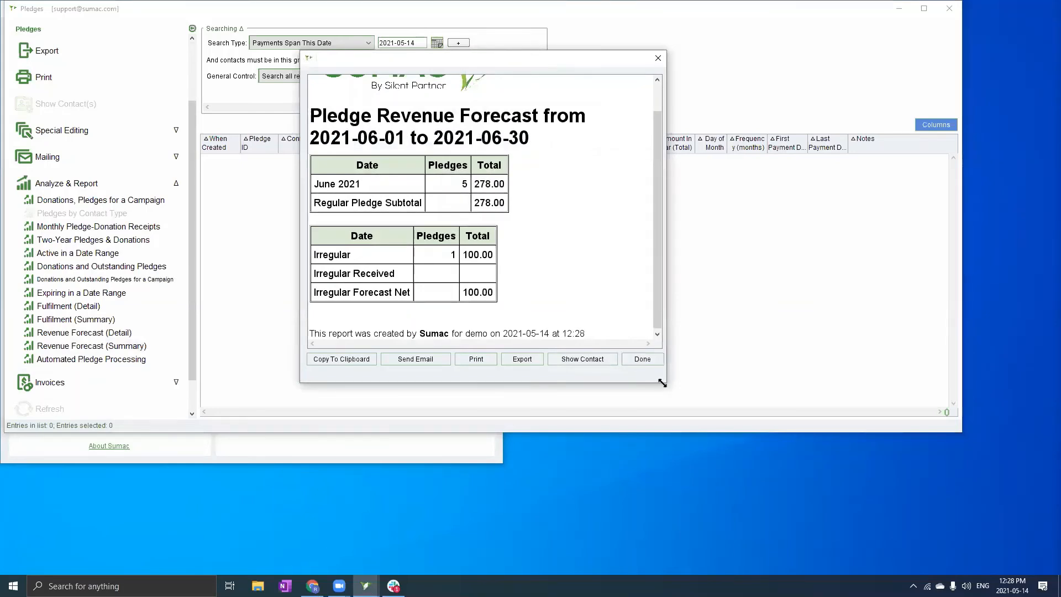
drag(662, 382, 712, 437)
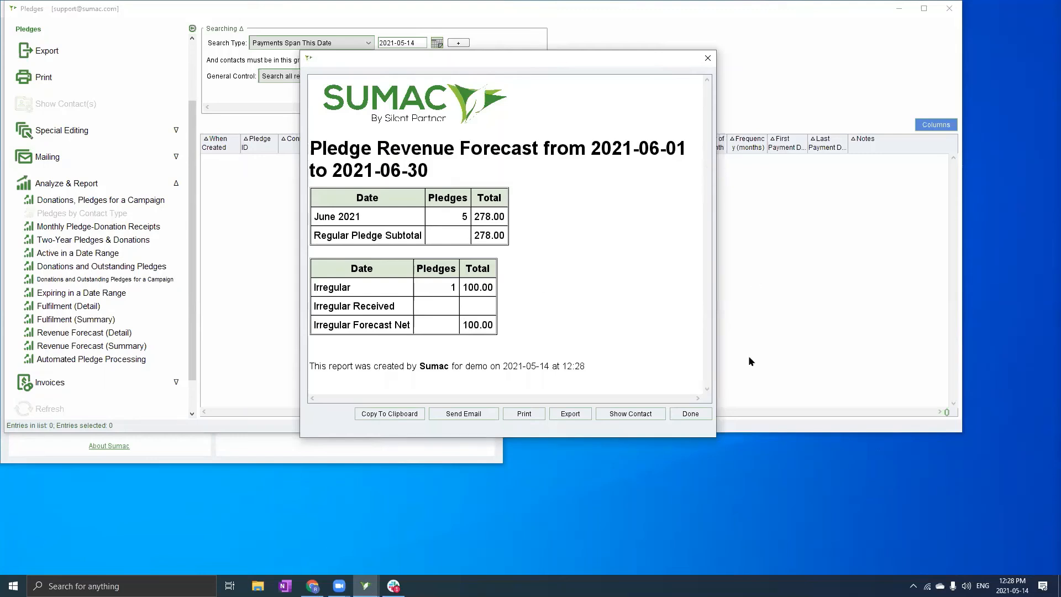
click(691, 414)
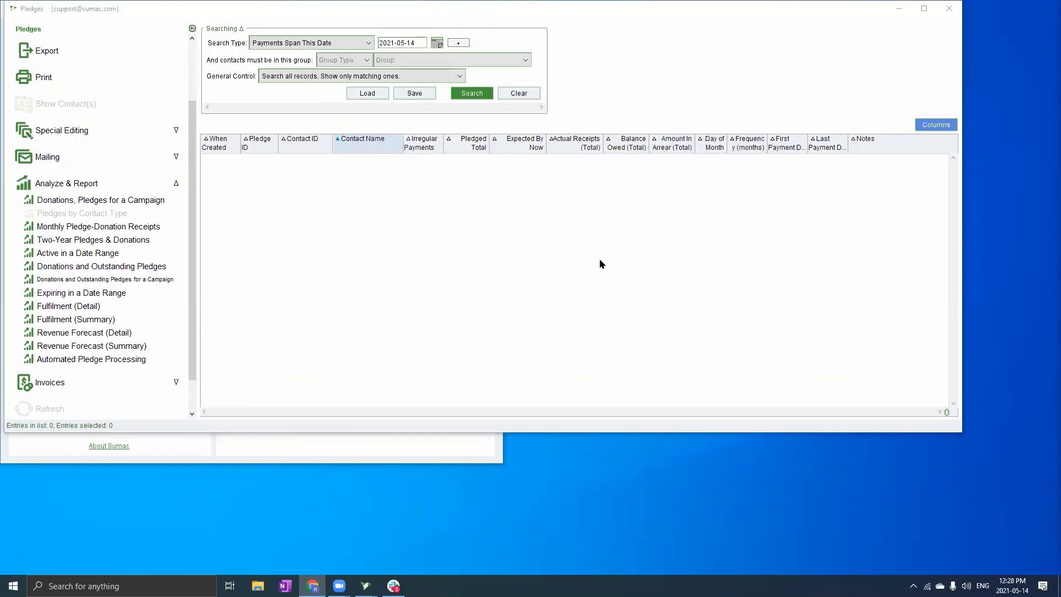
Search pledges with payments spanning 2021-05-14, select the 2019-05-21 pledge, and expand Special Editing
click(471, 93)
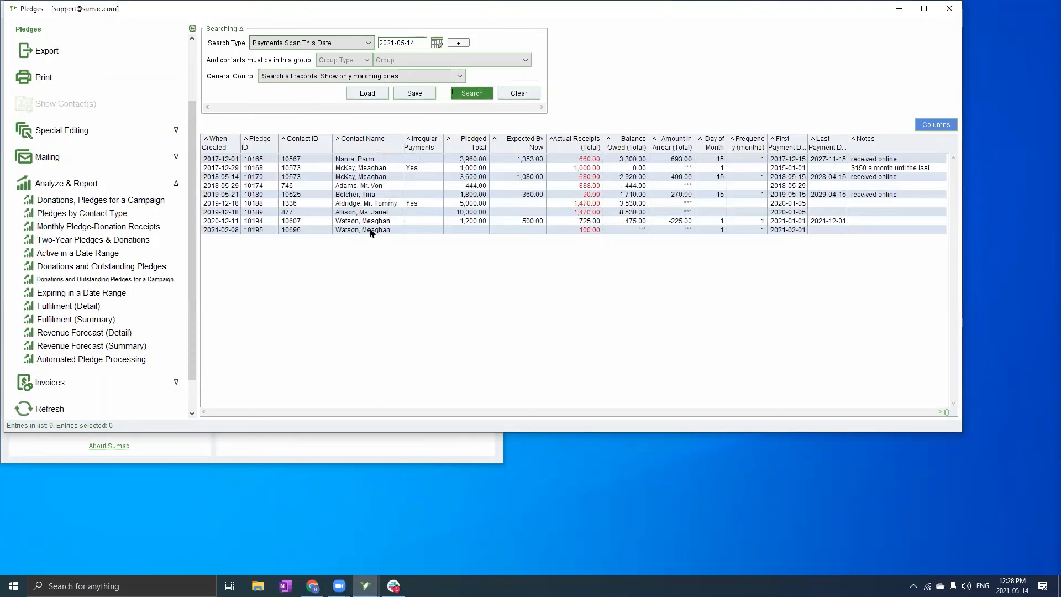
click(385, 206)
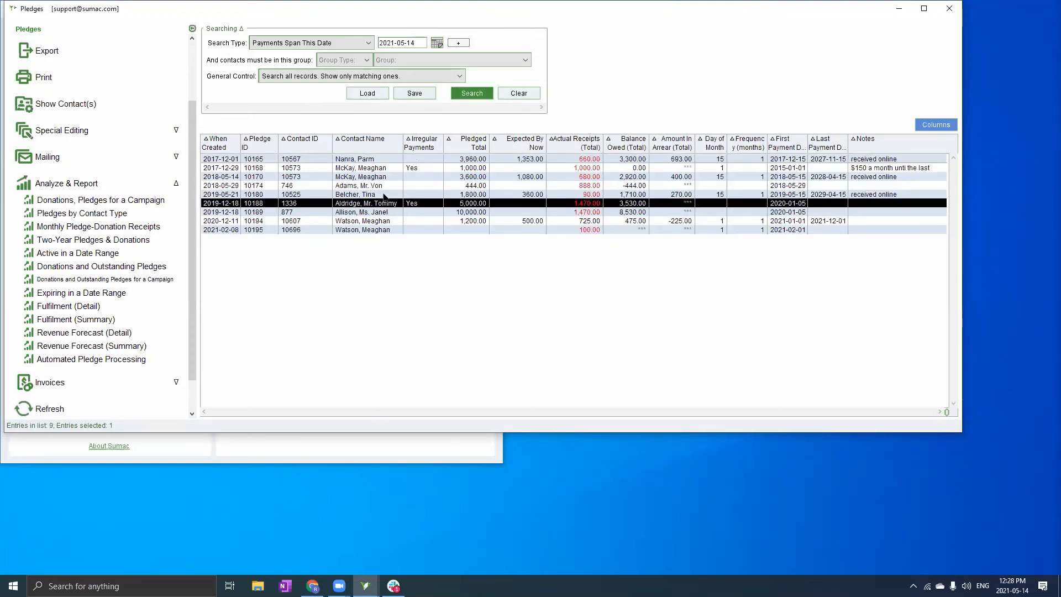
click(385, 196)
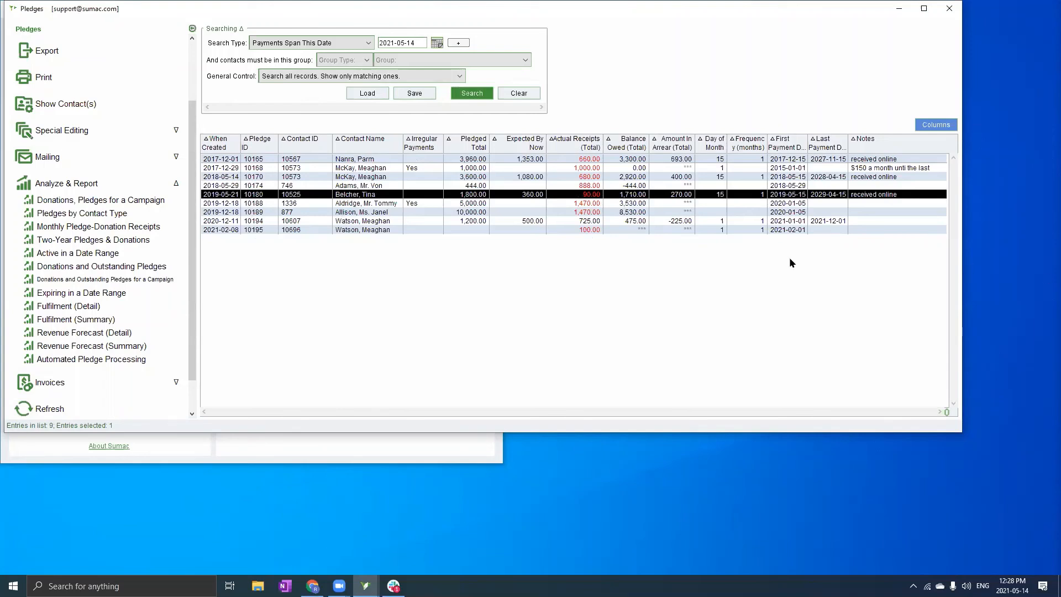
click(62, 133)
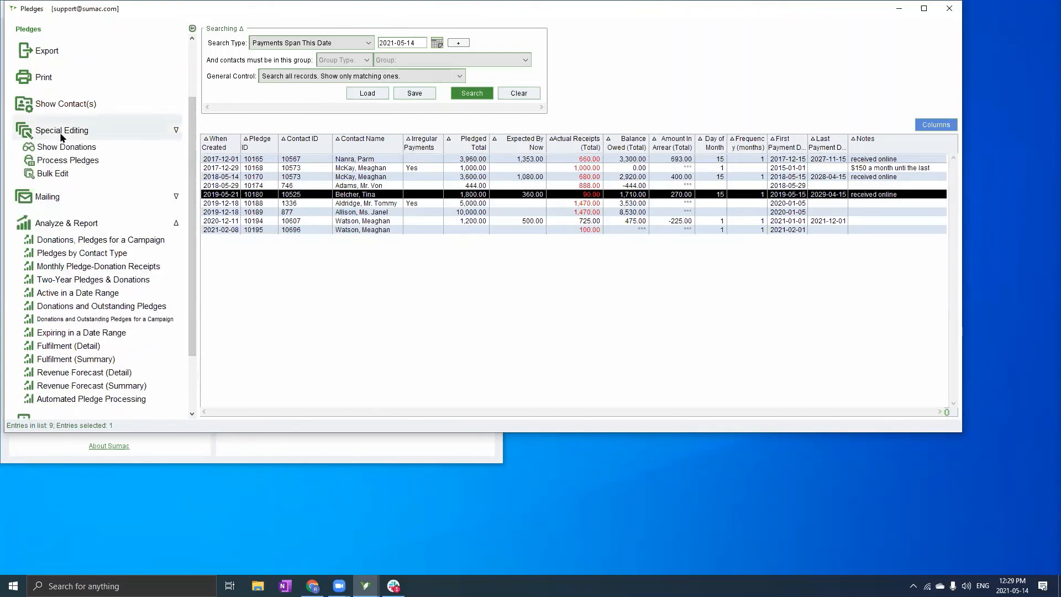
click(67, 147)
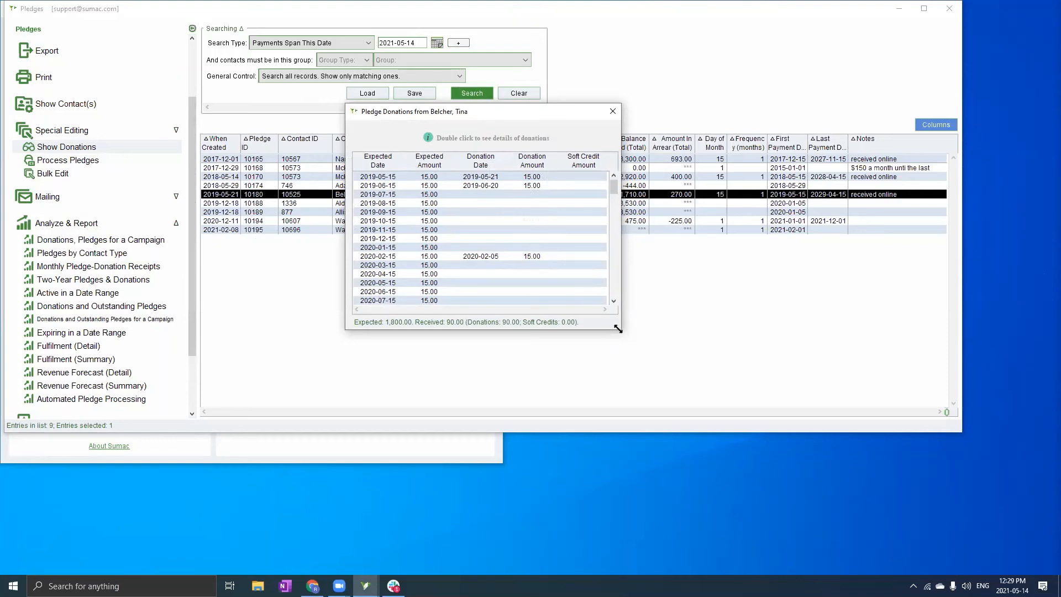
drag(618, 328, 665, 434)
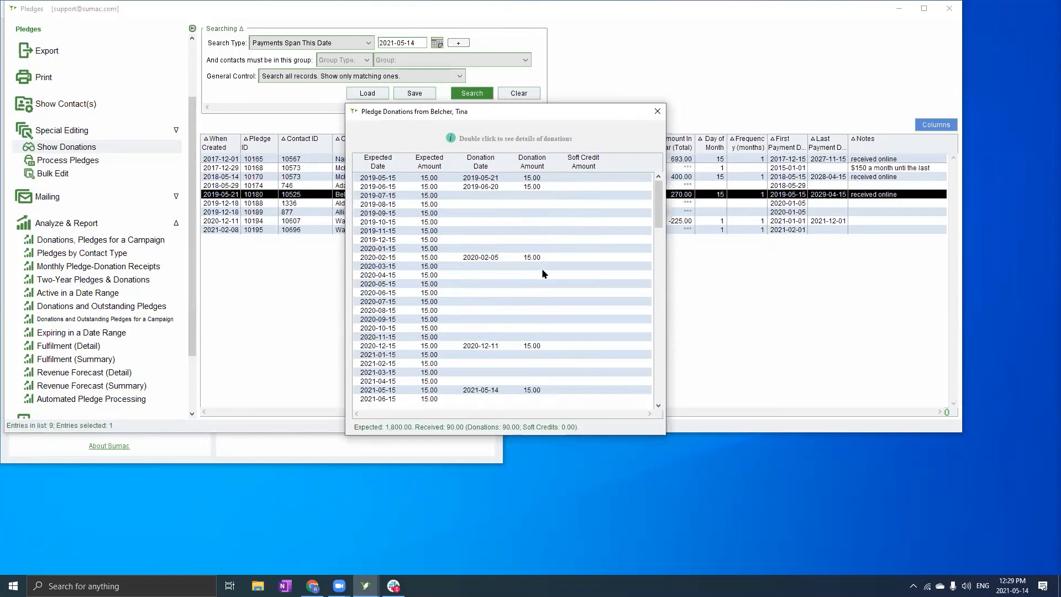
drag(660, 201, 645, 178)
click(657, 114)
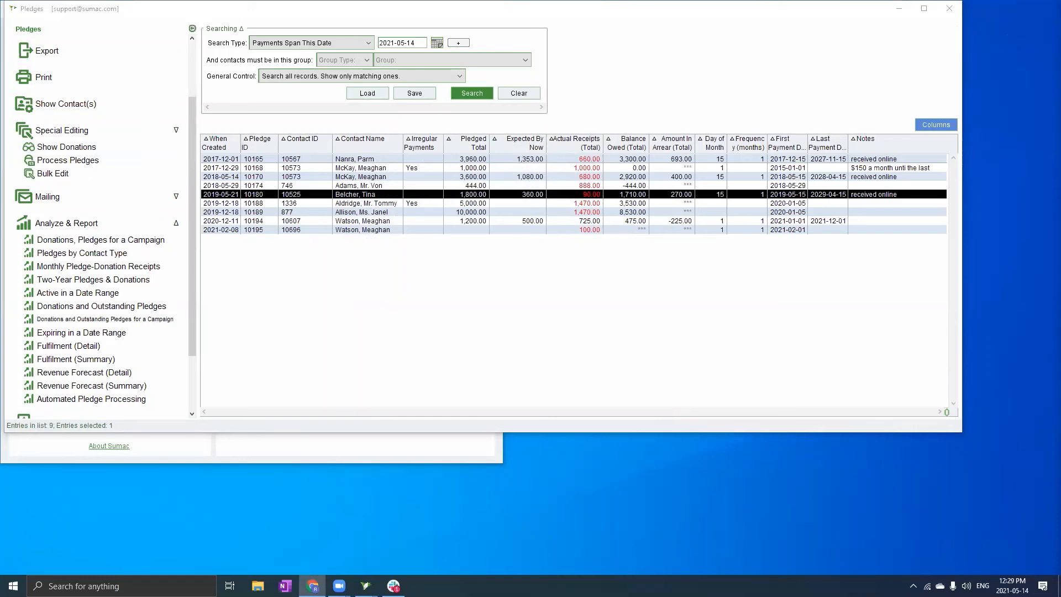
Close the Pledges window and open Preferences on the Pledges tab via Utilities > Customize Database
click(949, 8)
scroll(109, 310, down, 2)
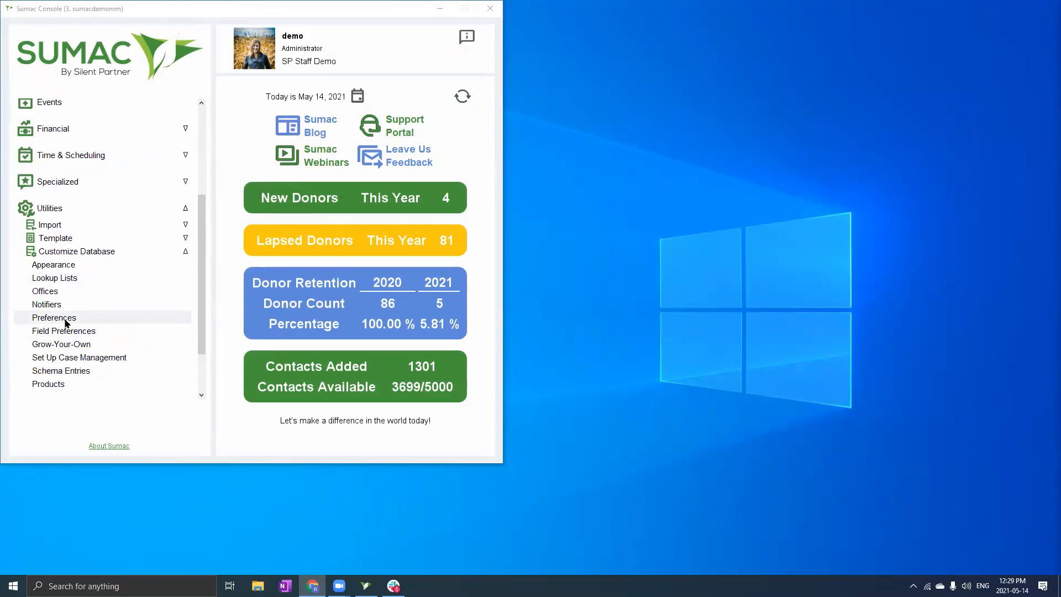
click(55, 318)
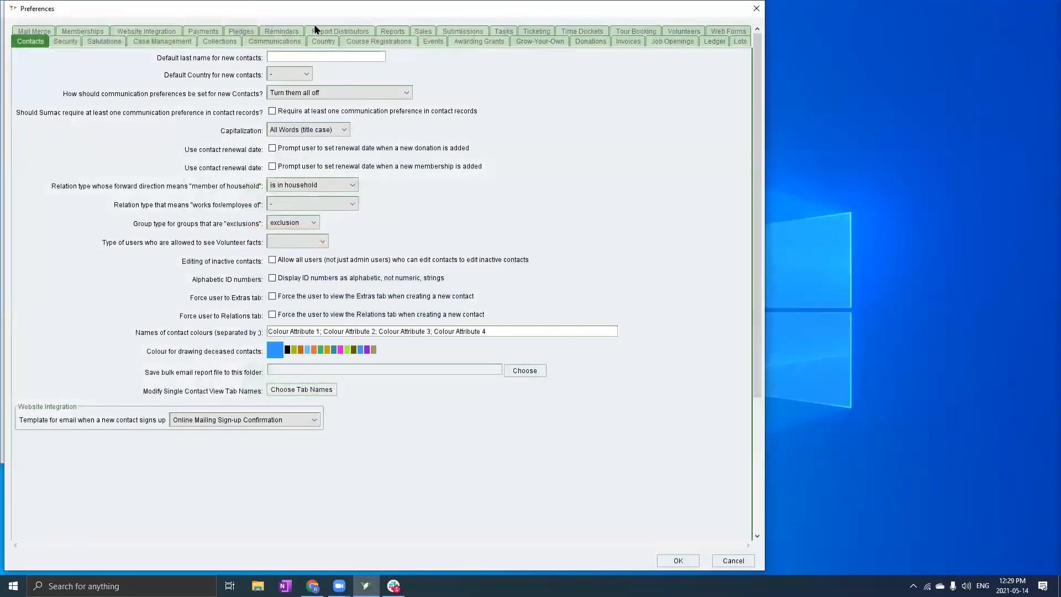
click(242, 32)
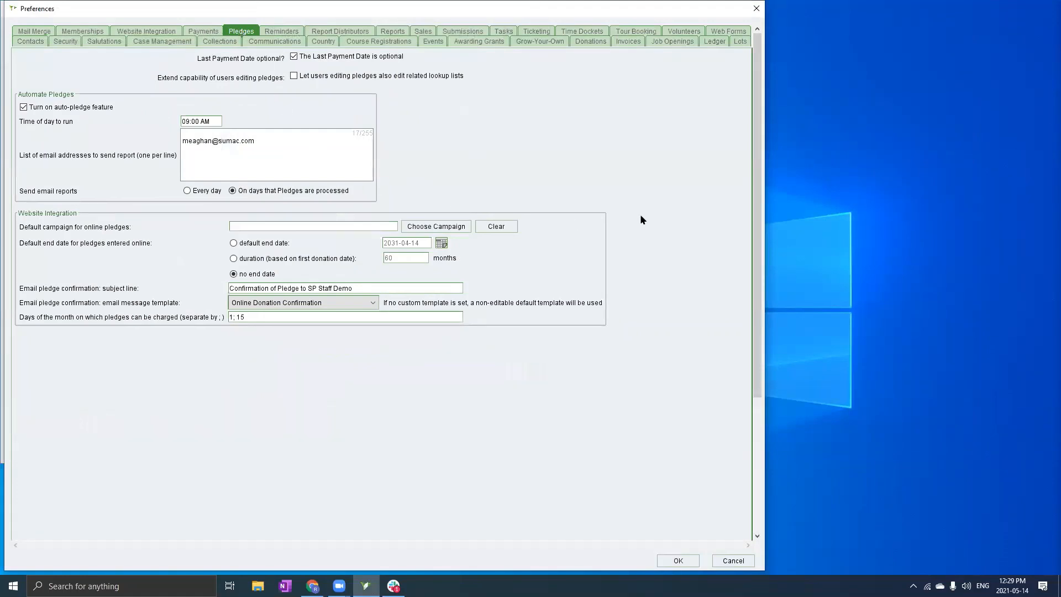
key(alt+Tab)
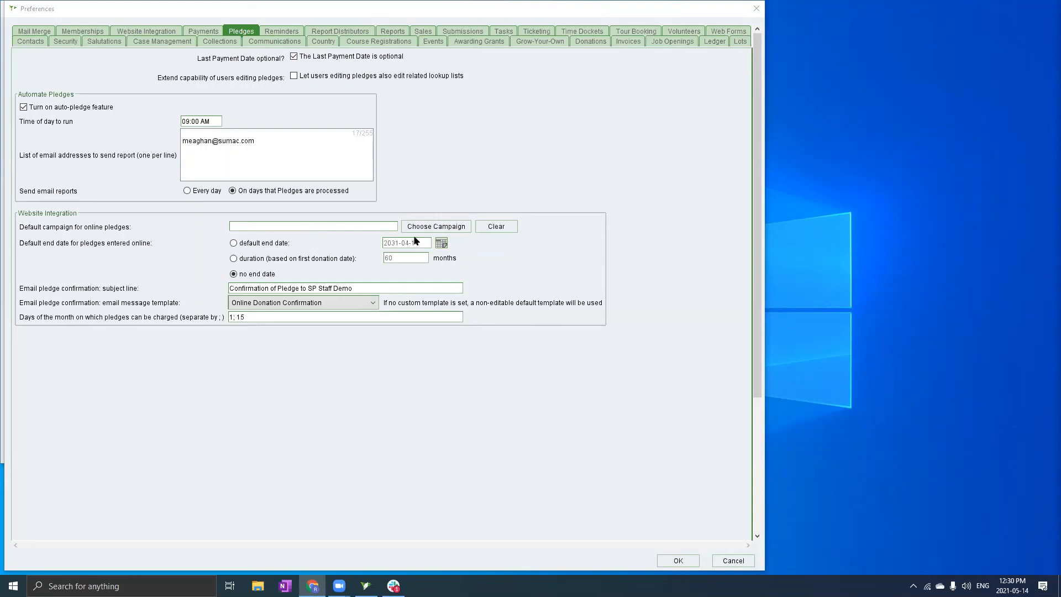
Choose 2020 Annual Year-End Campaign as the default campaign for online pledges
click(426, 225)
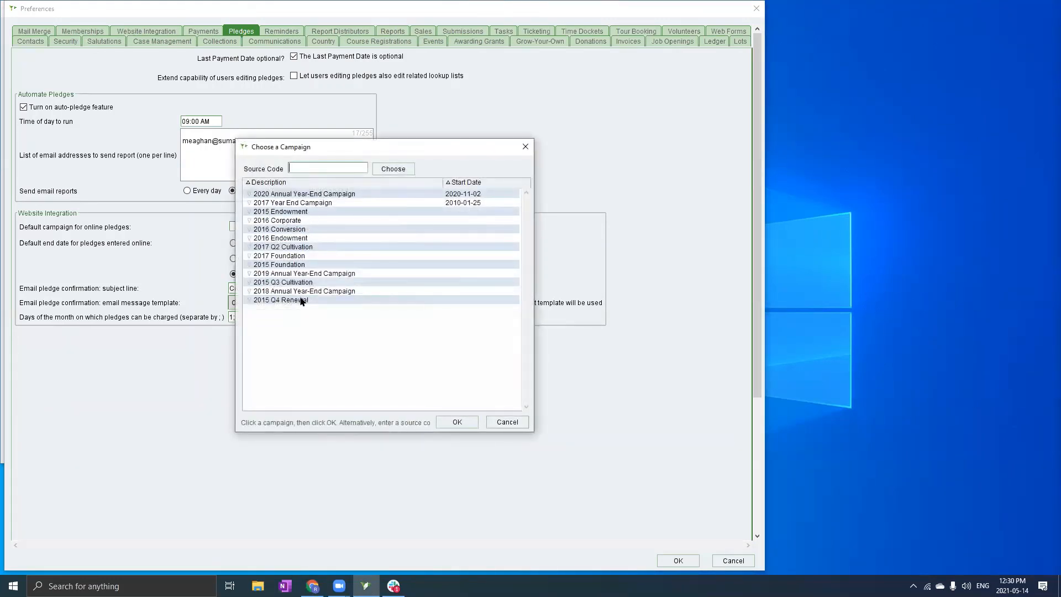
click(329, 194)
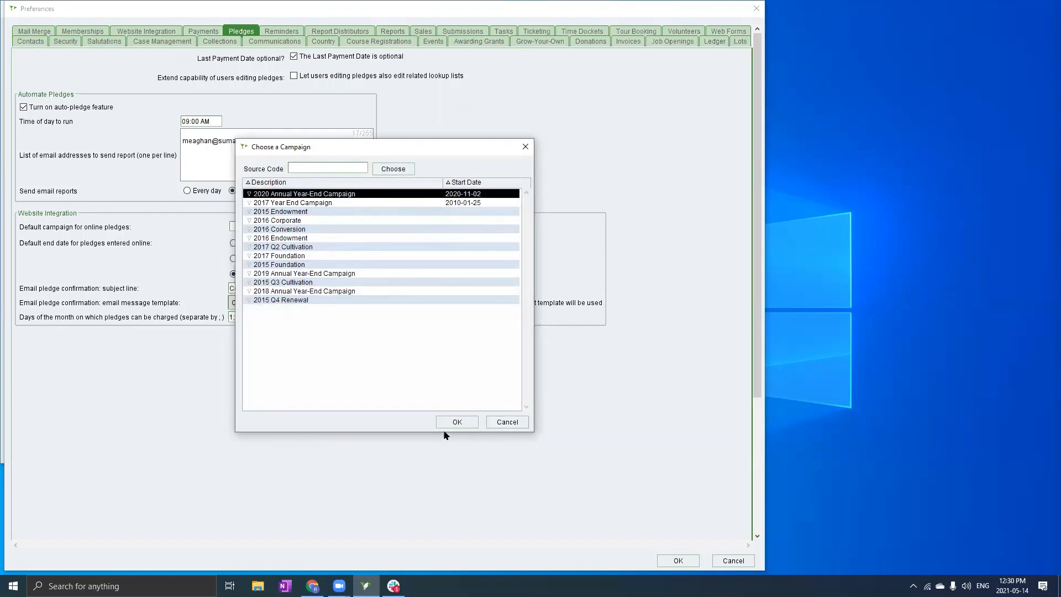
click(457, 422)
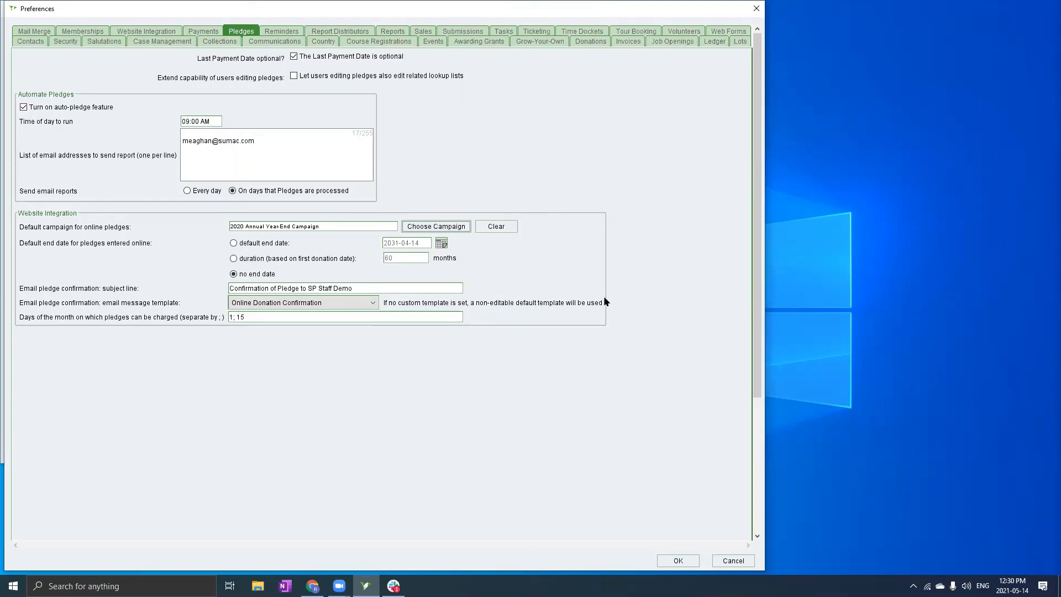
key(alt+Tab)
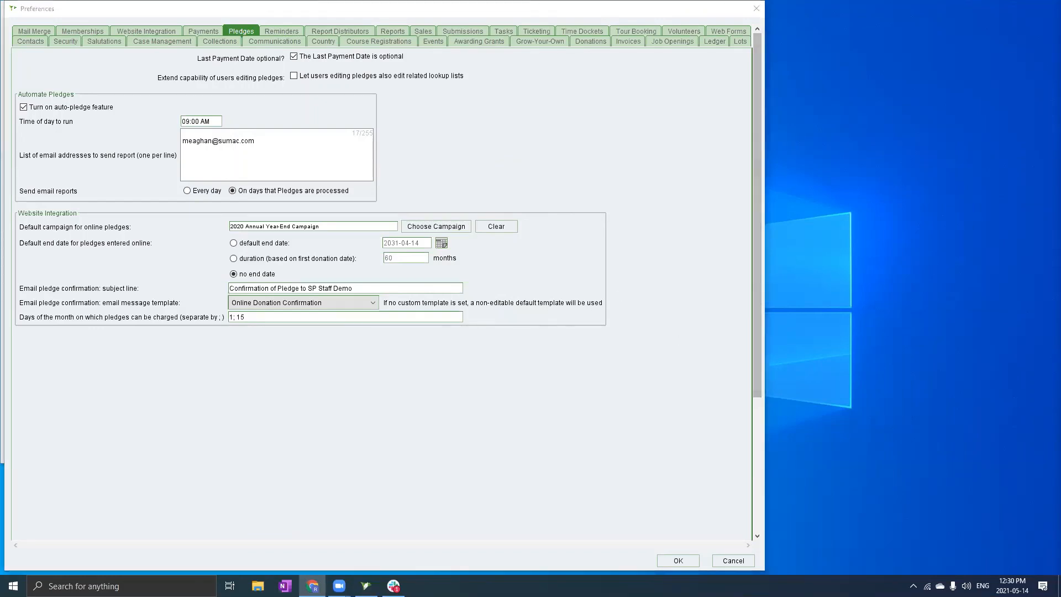
Clear the default online pledge campaign and scroll through the Pledges preferences to review
click(510, 228)
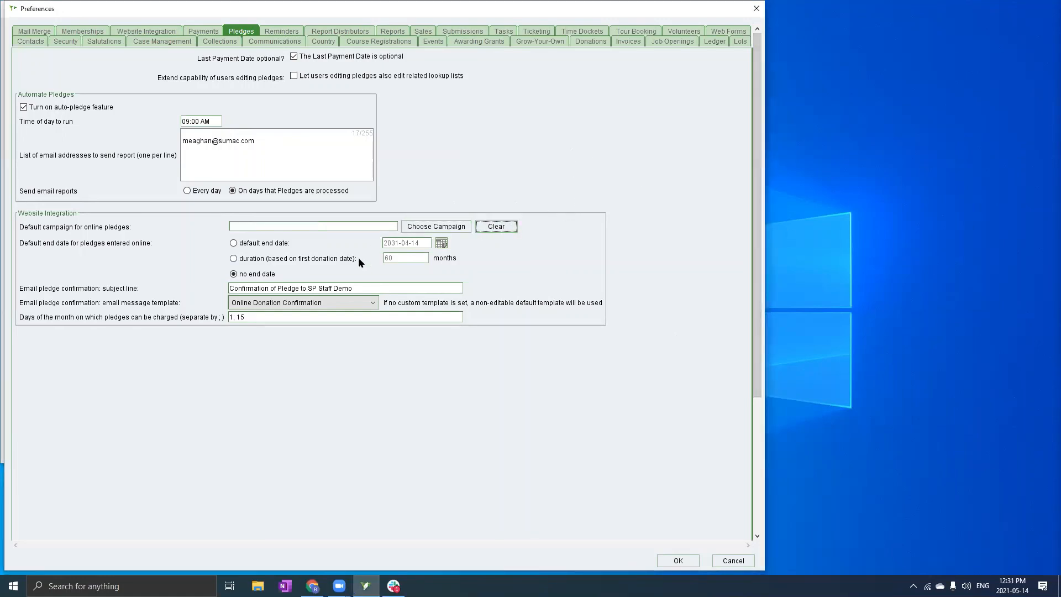
scroll(355, 285, down, 1)
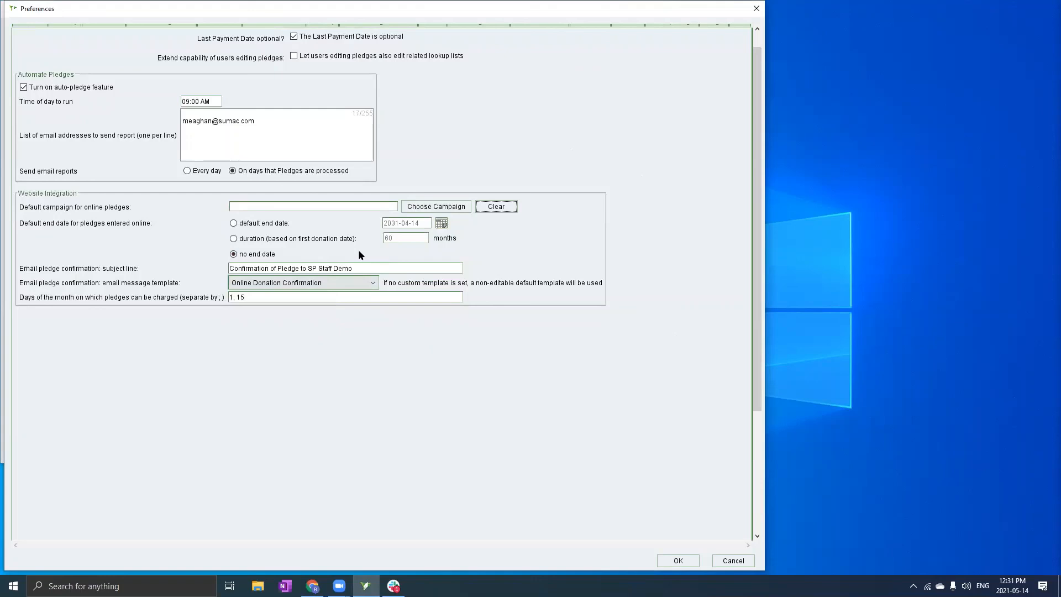
scroll(359, 252, up, 1)
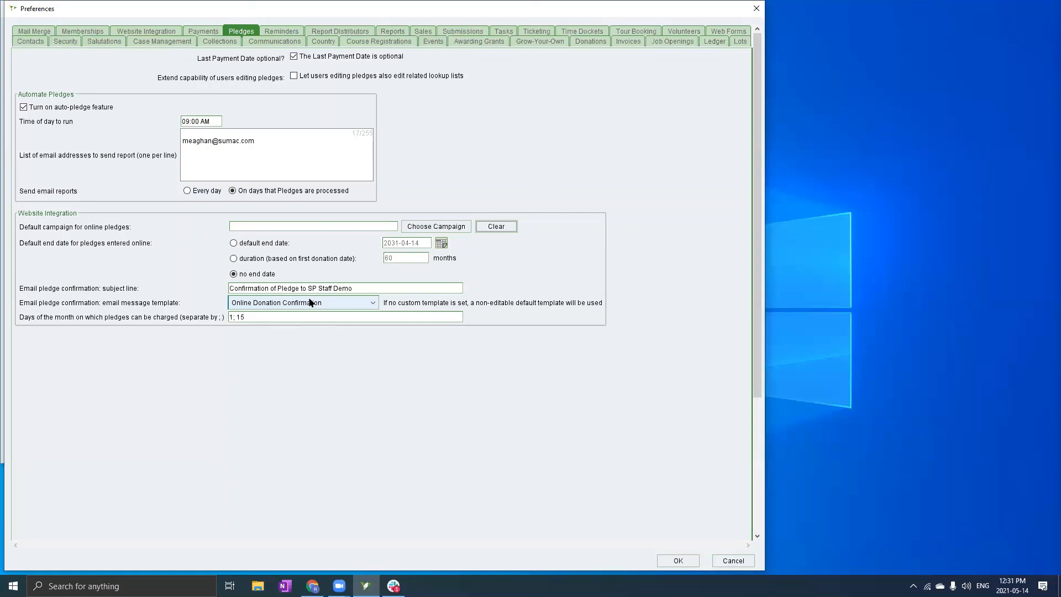
scroll(318, 317, down, 1)
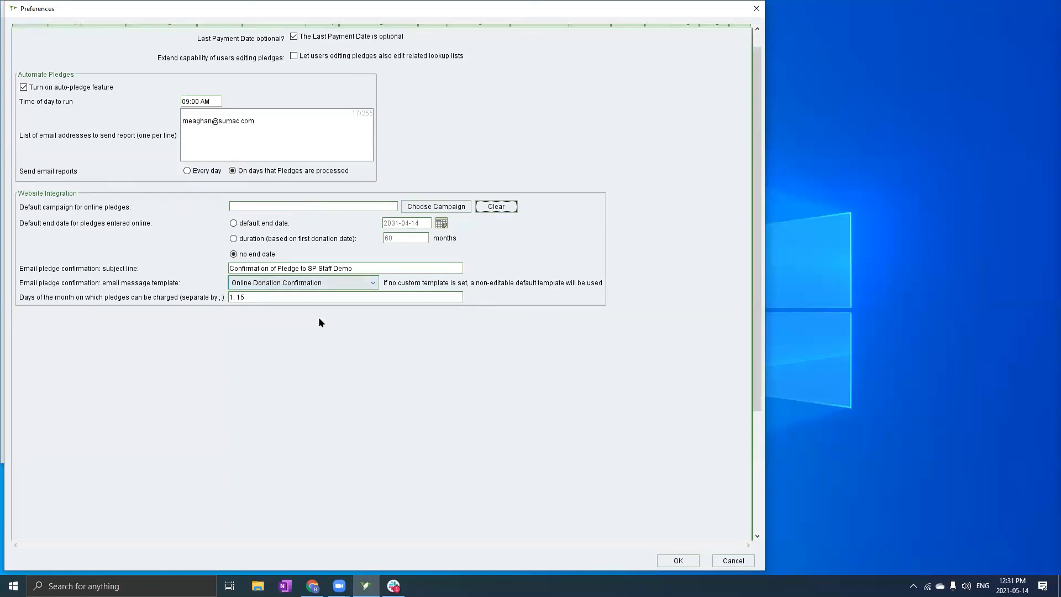
scroll(318, 317, up, 1)
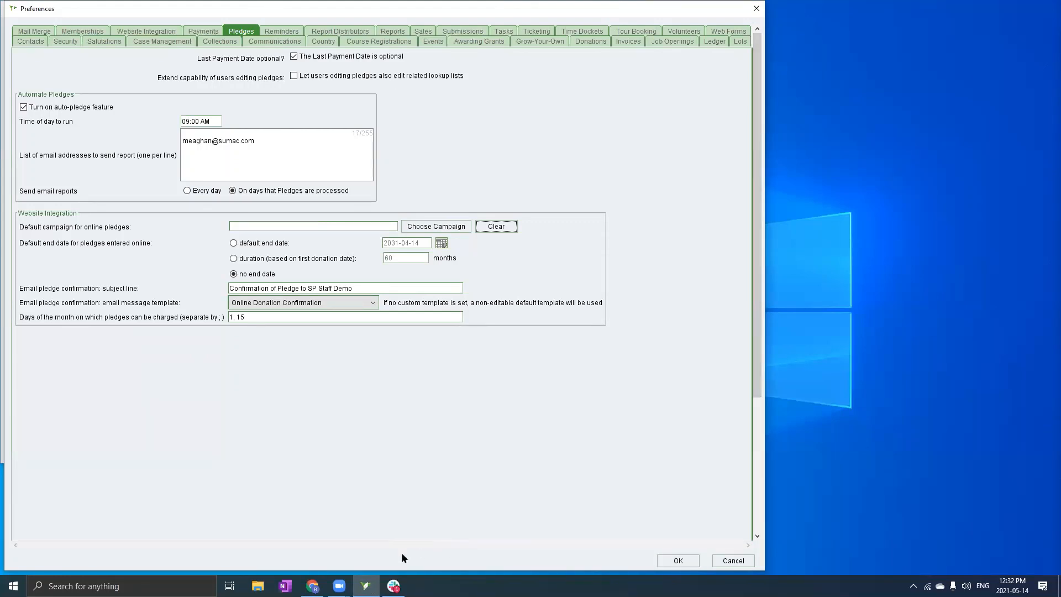
Close the Preferences dialog, returning to the Sumac Console dashboard
click(757, 9)
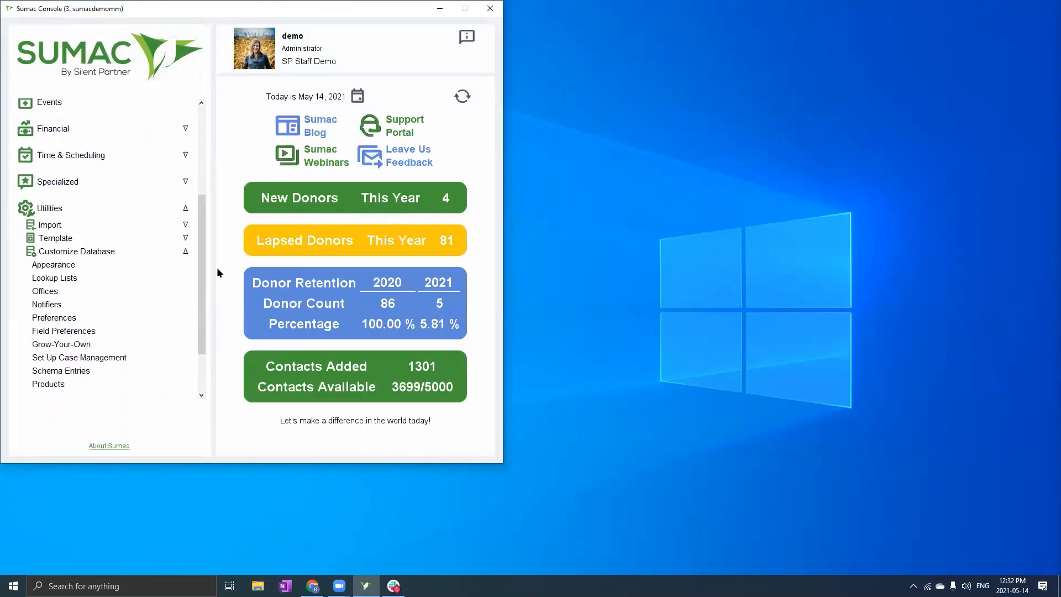
click(432, 560)
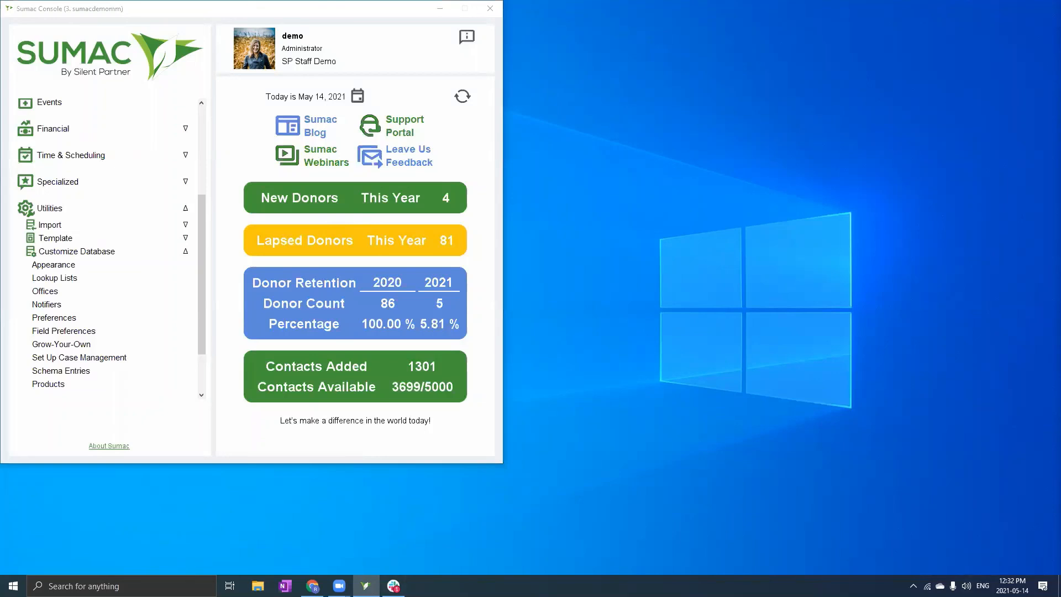